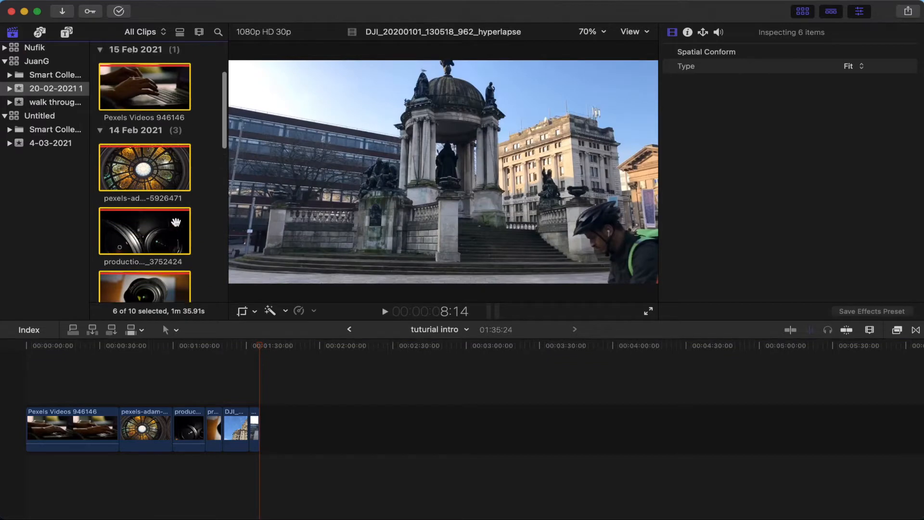
- Place the bensound-allthat track beneath the clips from the start of the timeline and trim its end to the last video clip
left_click(99, 134)
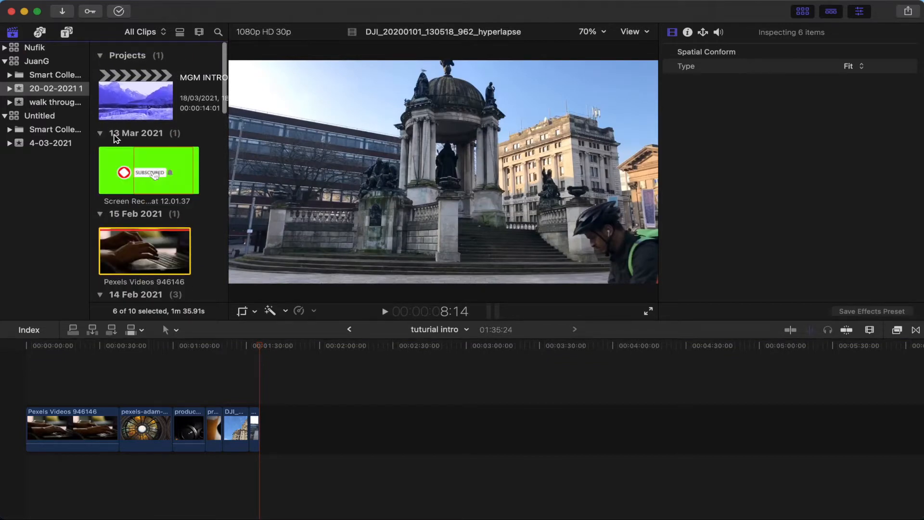
left_click(99, 134)
scroll(137, 140, "down", 5)
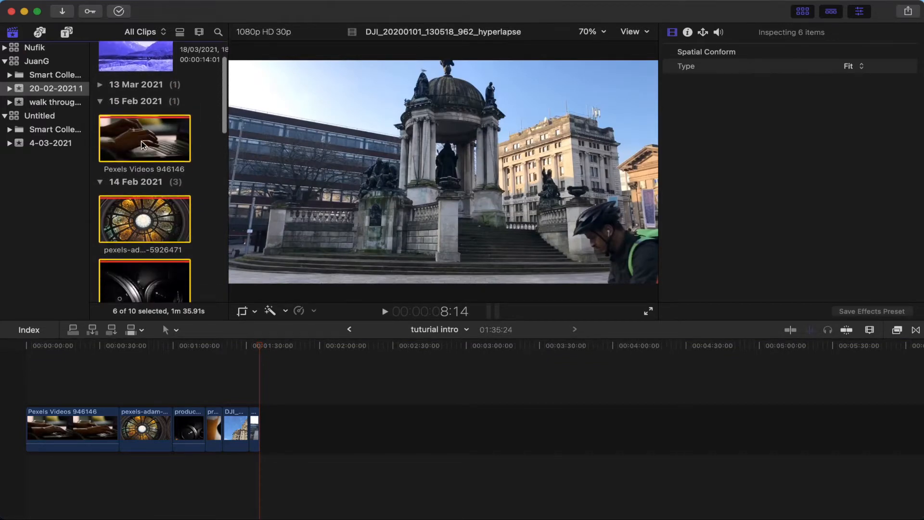
scroll(141, 141, "down", 3)
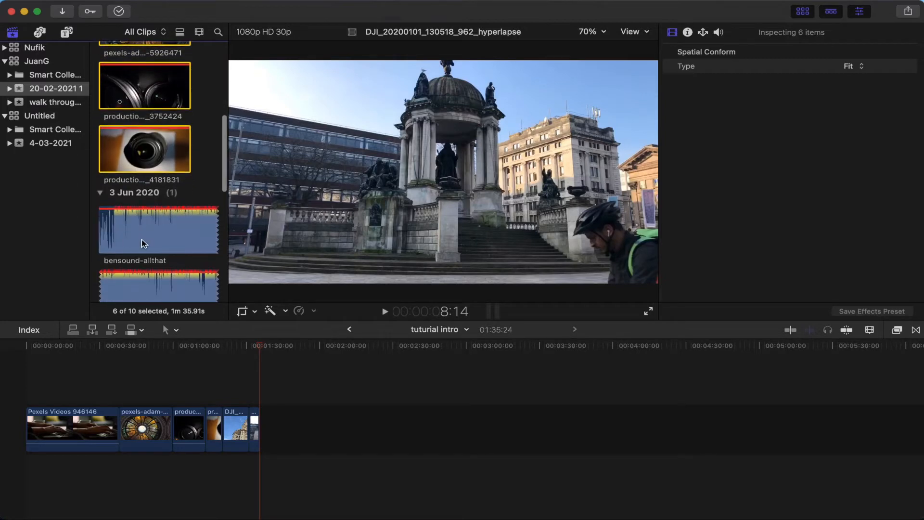
scroll(143, 242, "down", 2)
left_click(146, 202)
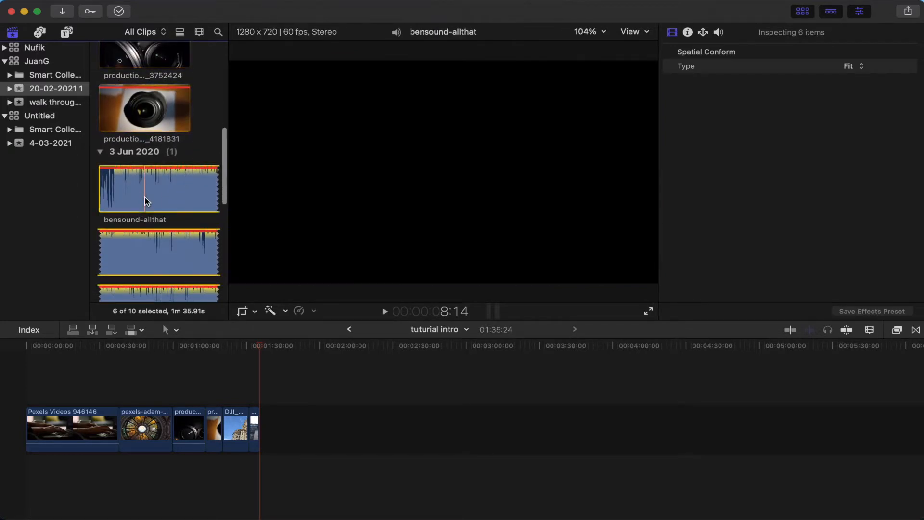
left_click_drag(157, 194, 17, 477)
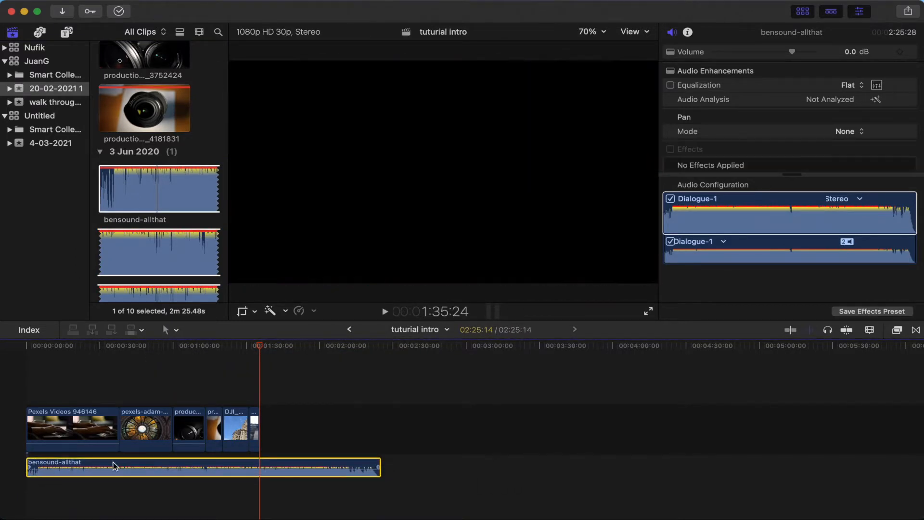
left_click_drag(118, 469, 118, 467)
left_click_drag(376, 467, 259, 469)
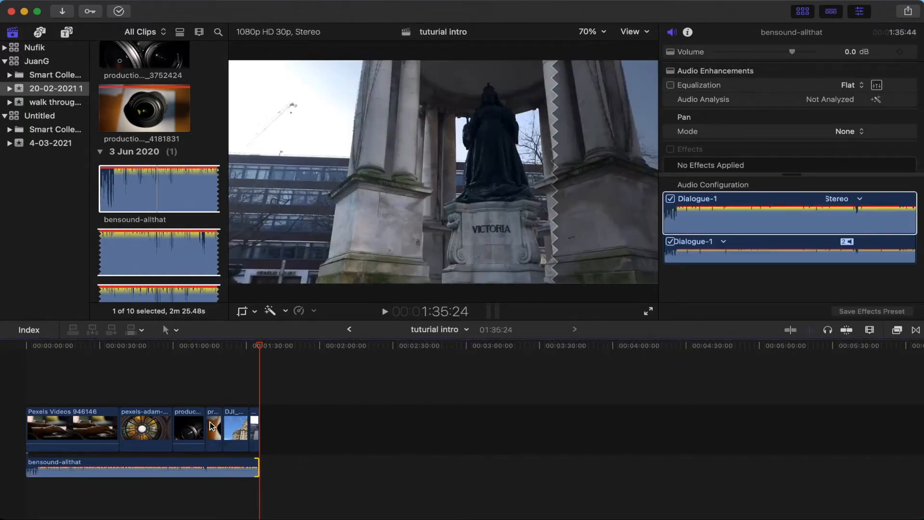
- Mark the beats on the bensound-allthat clip during playback from the start, and trim its end to about 15:18
key("super+equal")
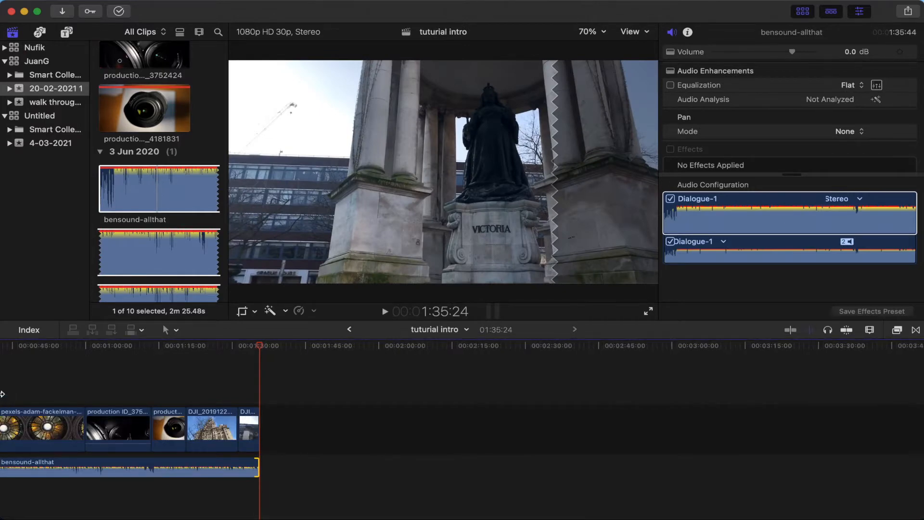
scroll(2, 394, "left", 5)
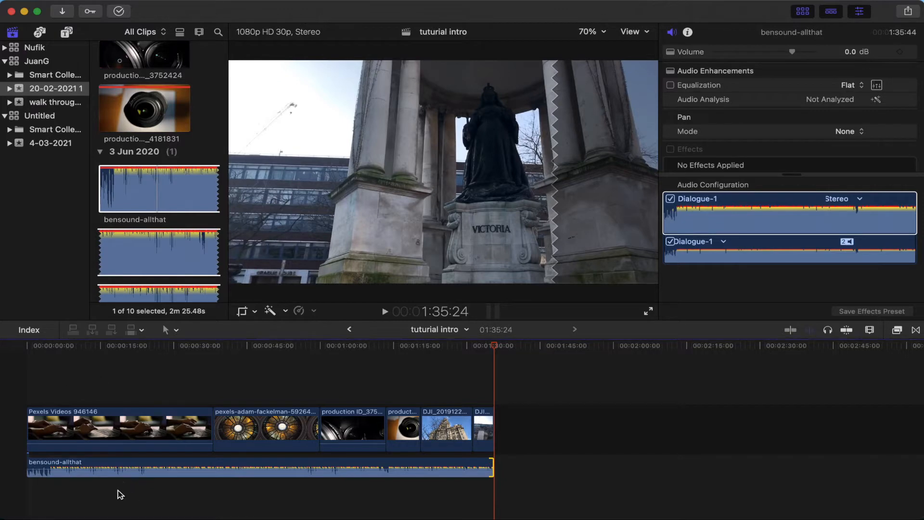
left_click(70, 467)
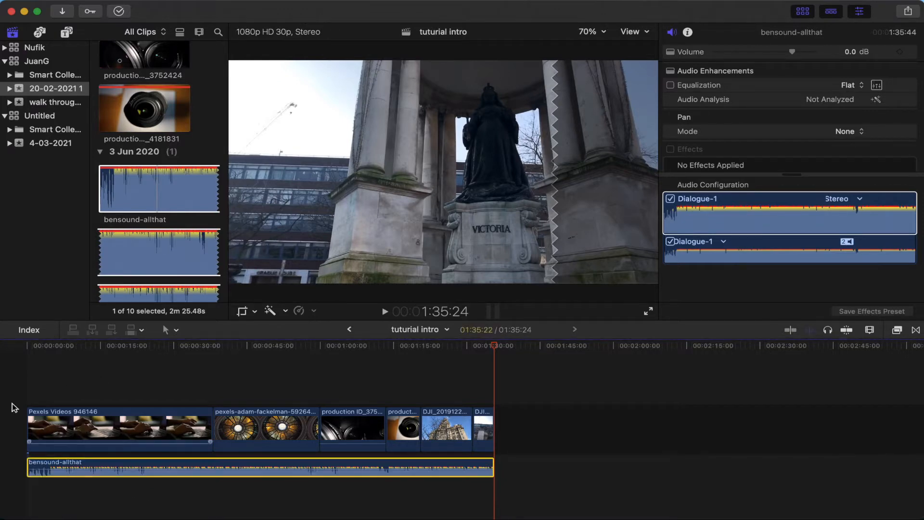
left_click(27, 345)
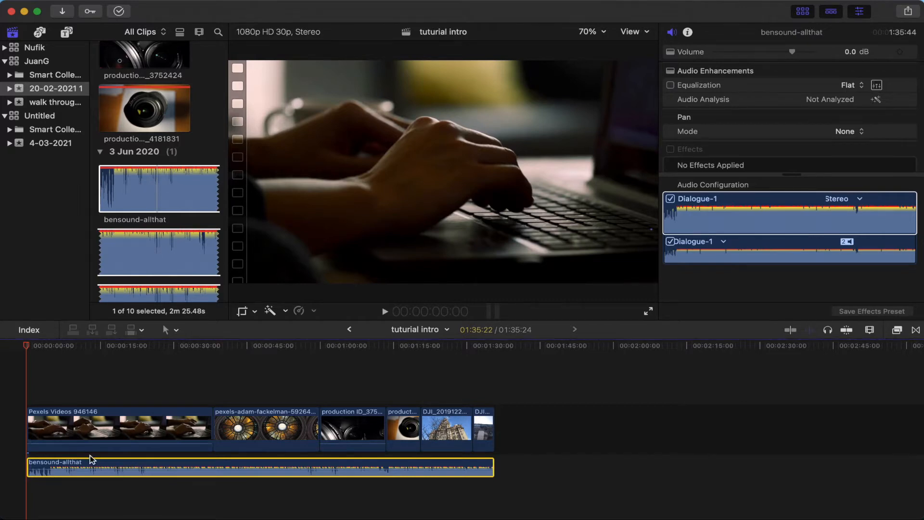
key("space")
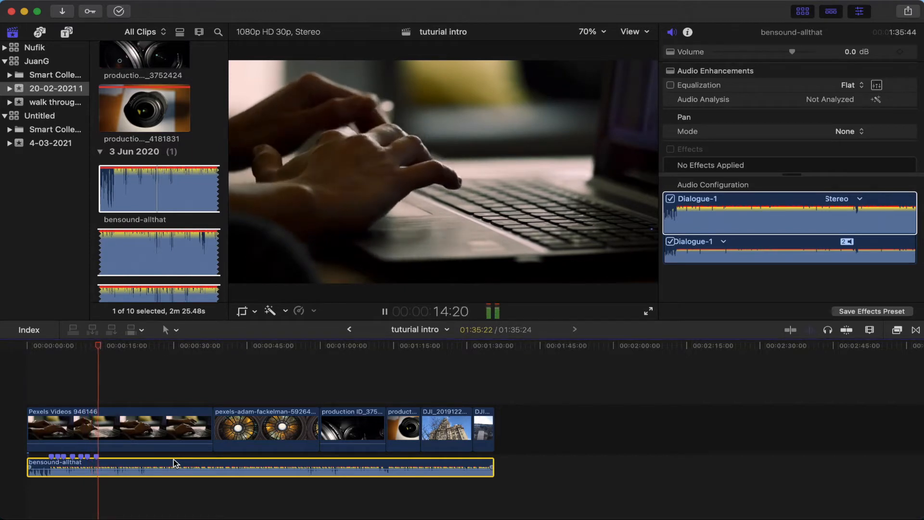
key("space")
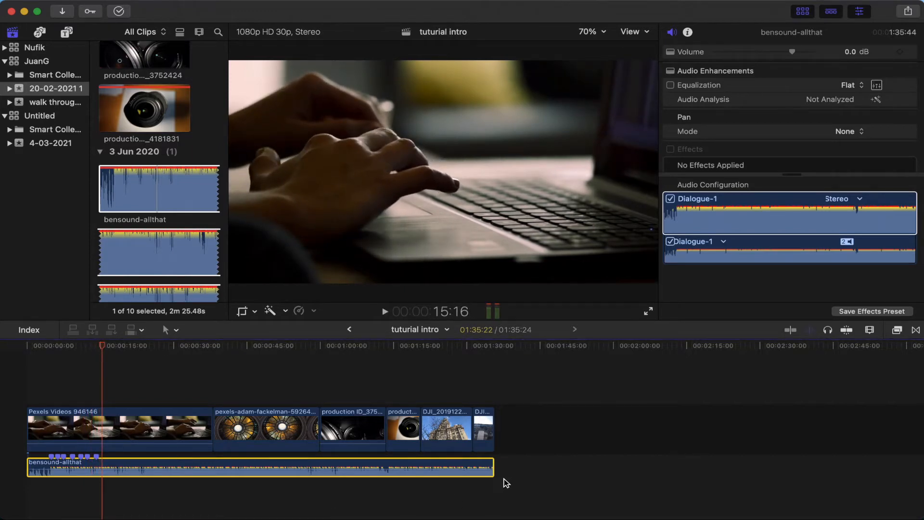
left_click_drag(494, 469, 104, 473)
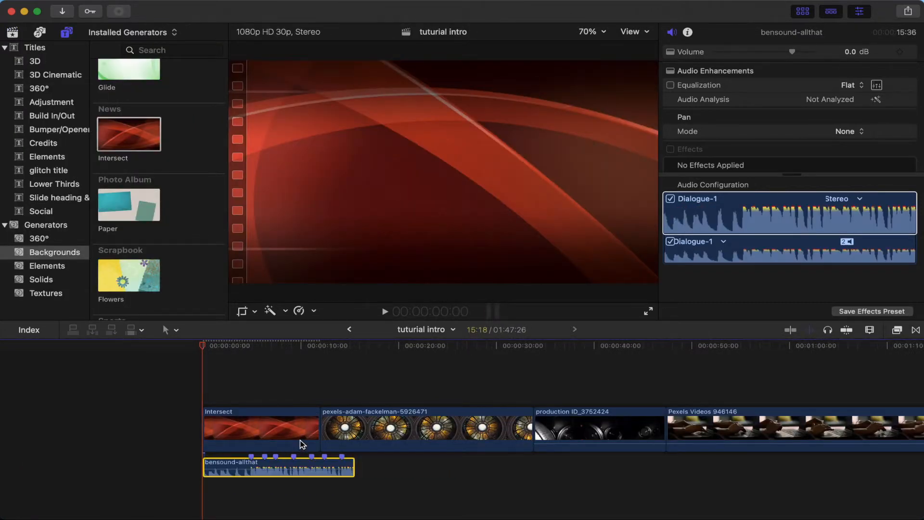
- Shorten the Intersect generator clip to 4:29 so that it ends at the first beat marker
key("super+equal")
key("super+equal")
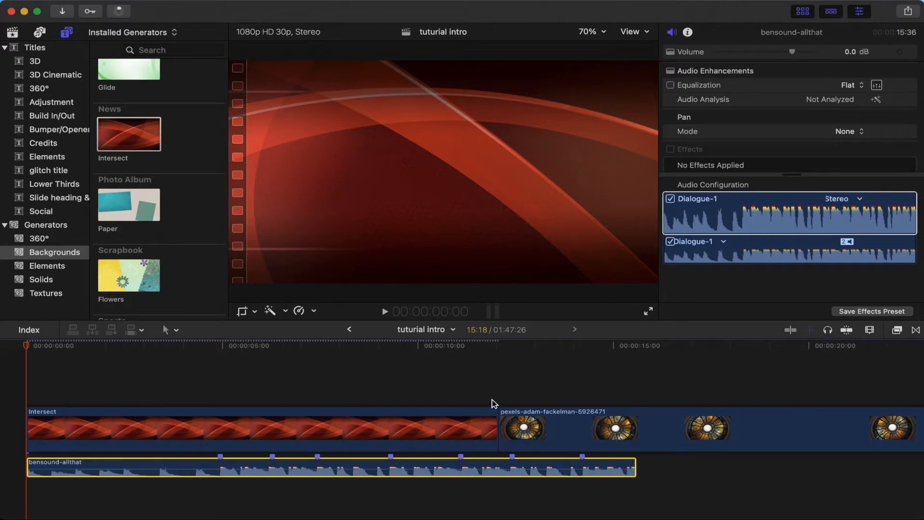
left_click_drag(498, 436, 217, 431)
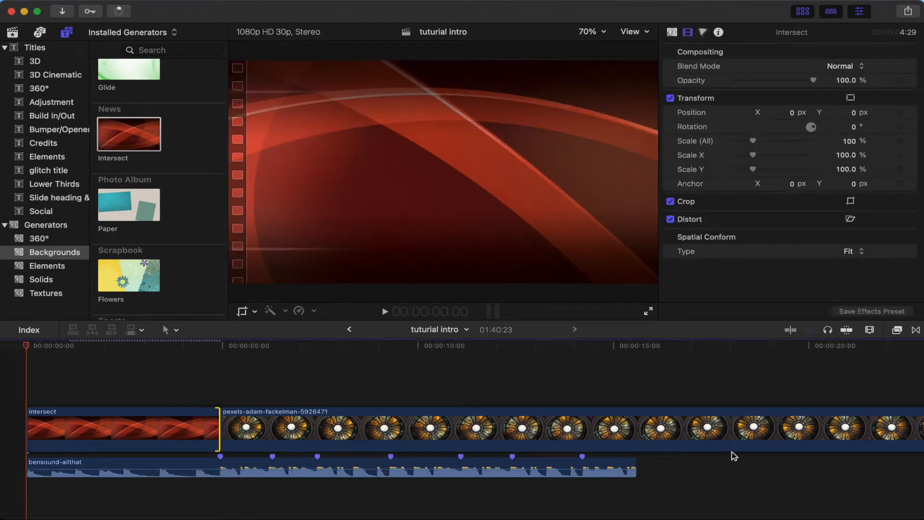
- Speed up the pexels-adam-fackelman clip with Fast 8x and tighten its retiming to 1618% so it ends at the second beat marker
left_click(335, 424)
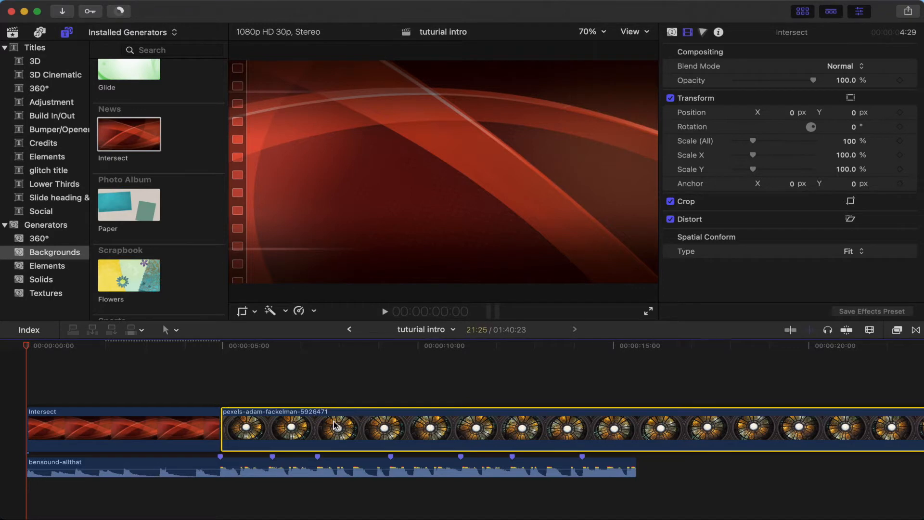
left_click(239, 348)
key("space")
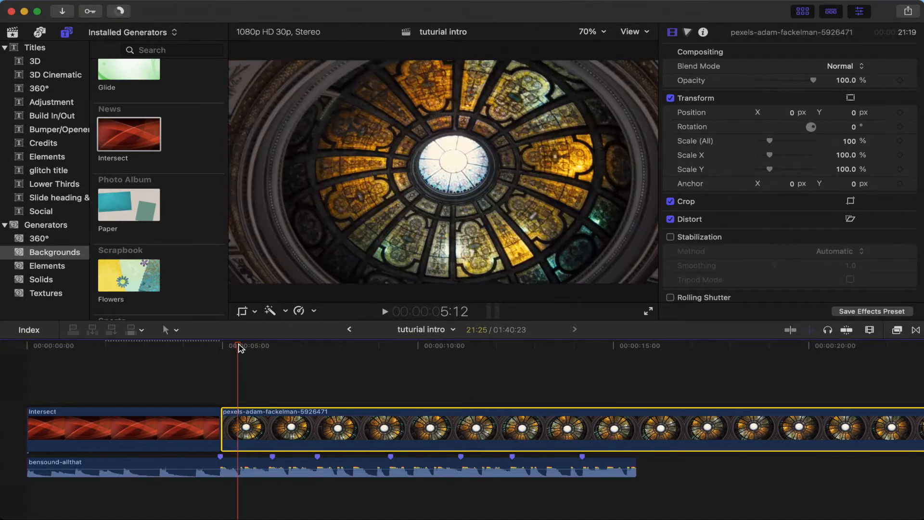
key("space")
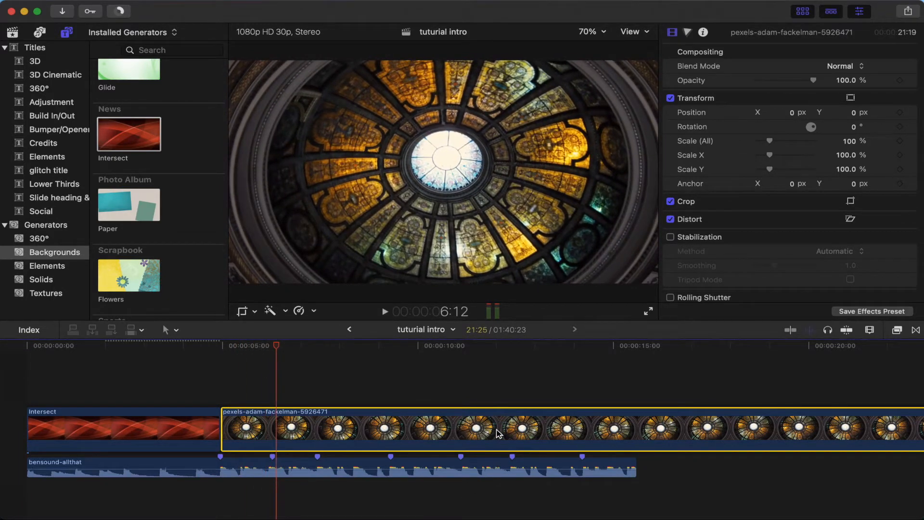
left_click(315, 313)
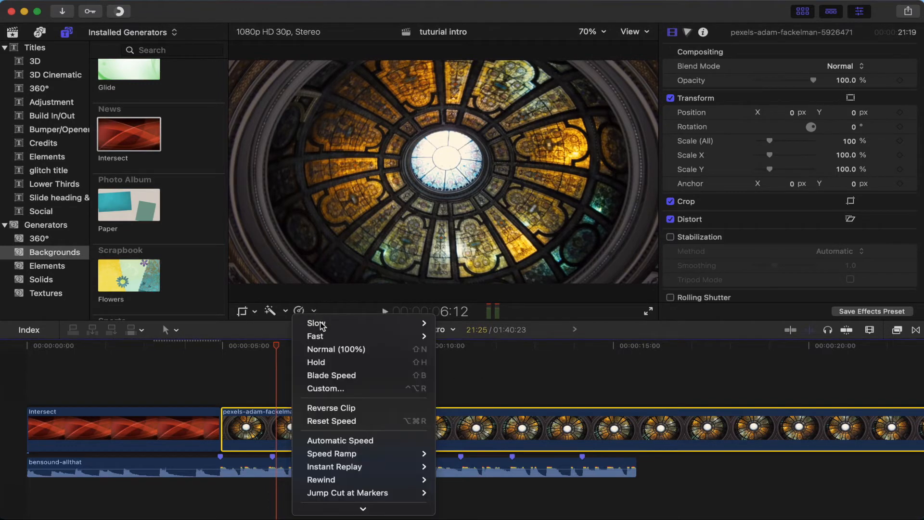
mouse_move(372, 340)
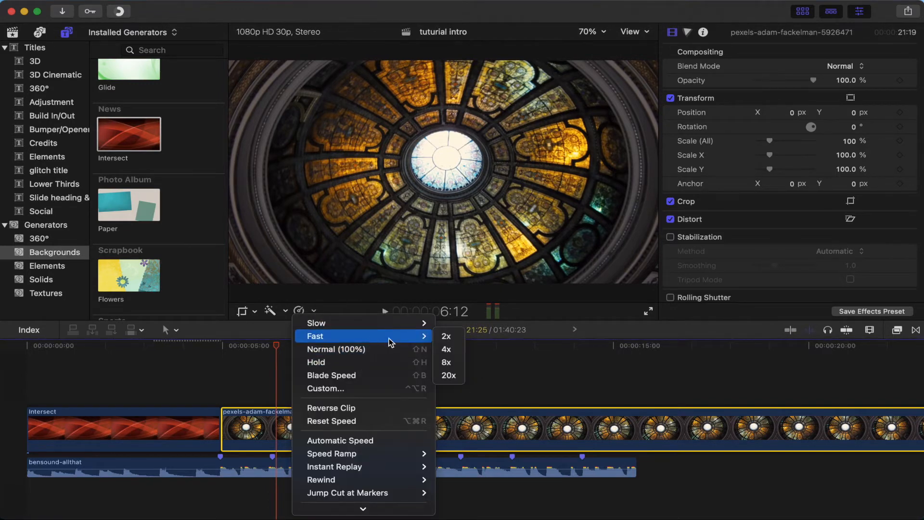
left_click(446, 362)
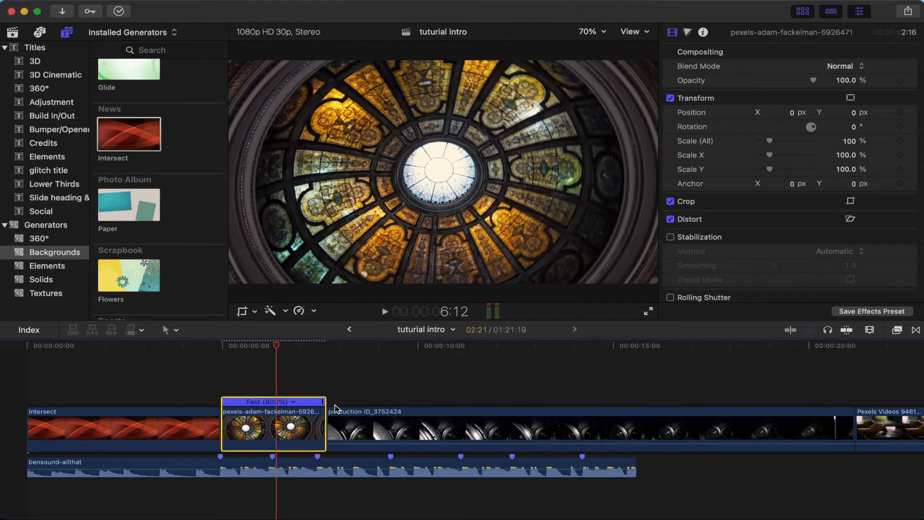
left_click_drag(324, 406, 270, 411)
left_click(219, 345)
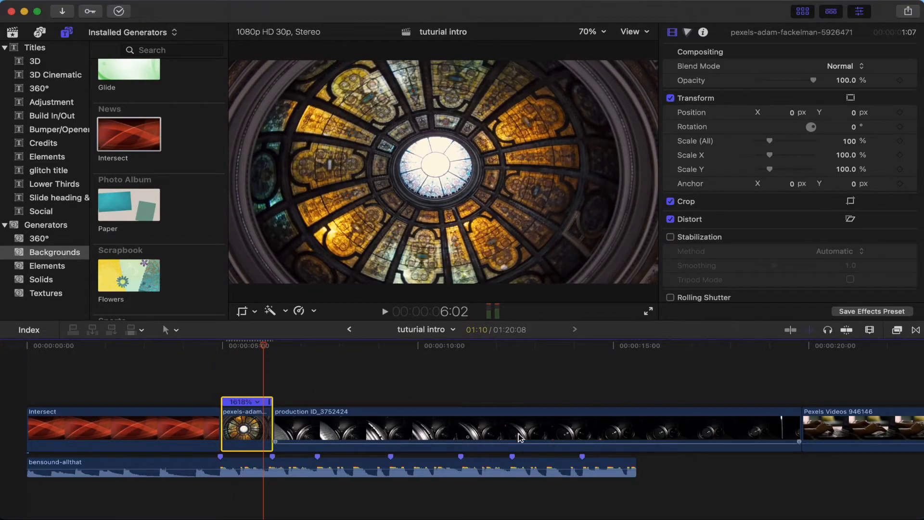
- Move the DJI_20191229 video clip directly after the sped-up pexels-adam-fackelman clip
scroll(698, 423, "right", 5)
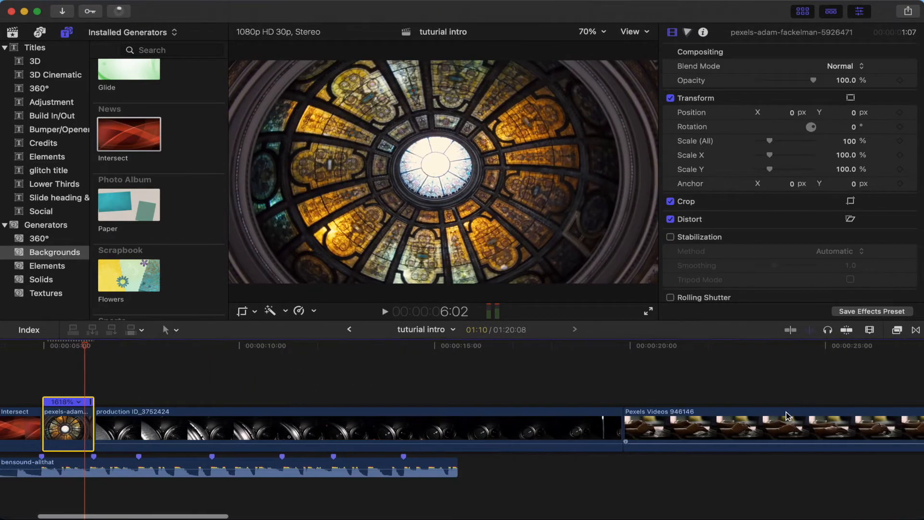
scroll(787, 415, "right", 8)
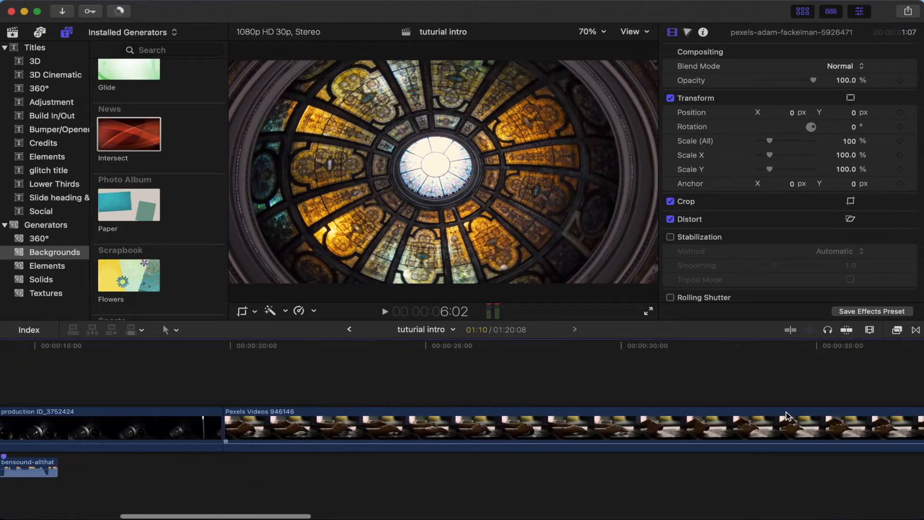
scroll(788, 414, "right", 5)
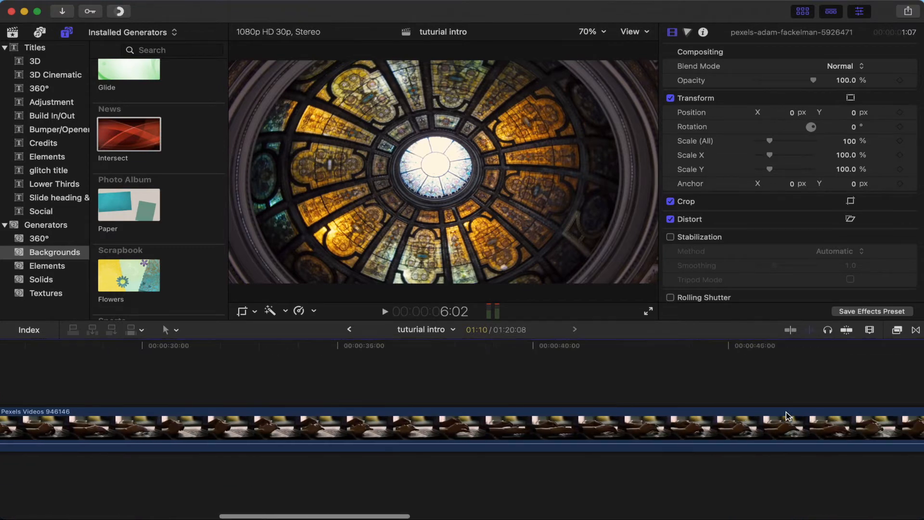
key("shift+z")
key("super+minus")
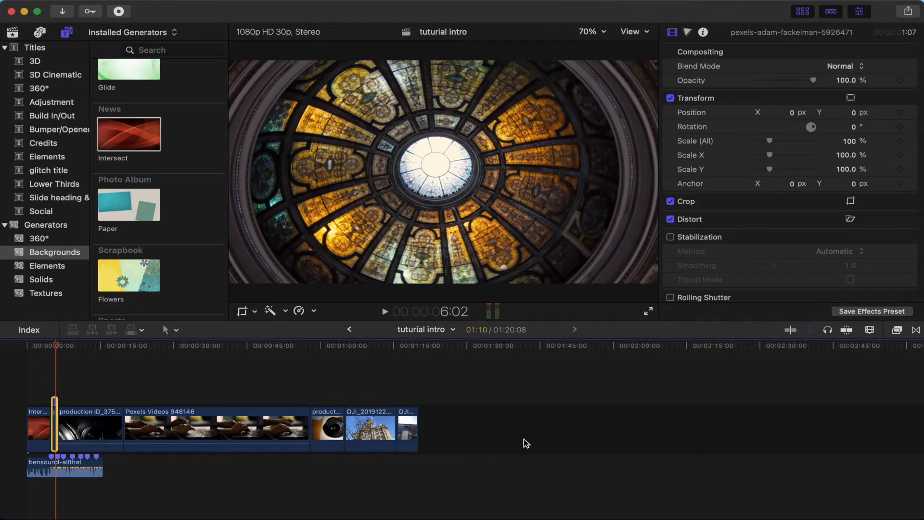
scroll(415, 436, "left", 2)
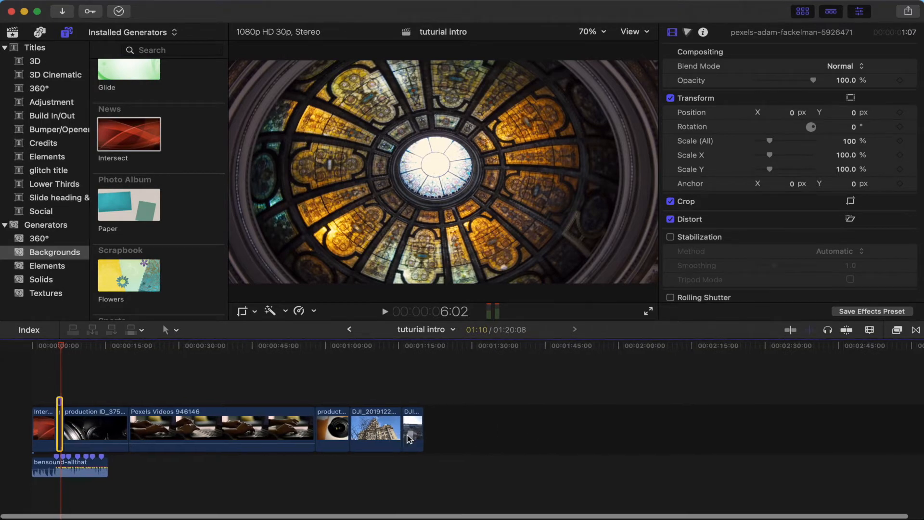
left_click_drag(383, 437, 95, 433)
- Trim the end of the DJI_20191229 clip to the third beat marker, making it 1:10 long
key("super+equal")
key("super+equal")
key("super+equal")
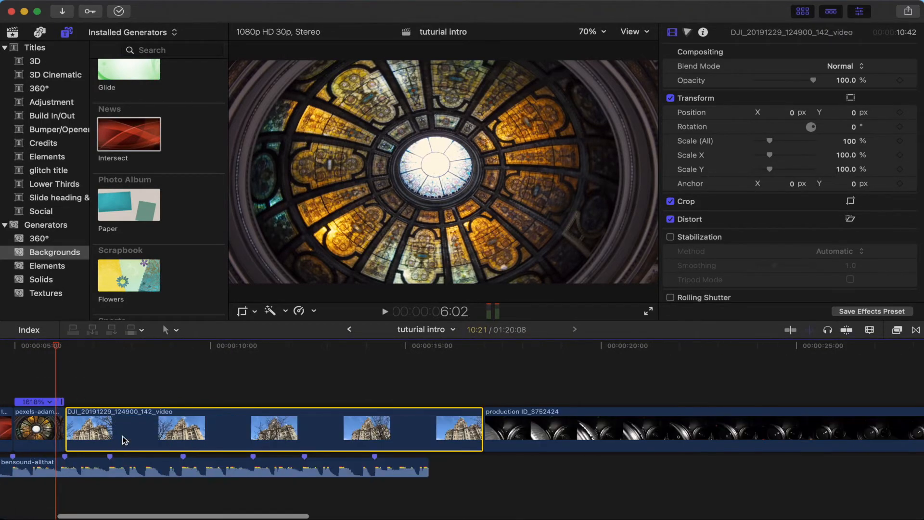
left_click_drag(57, 346, 134, 347)
left_click_drag(478, 437, 113, 436)
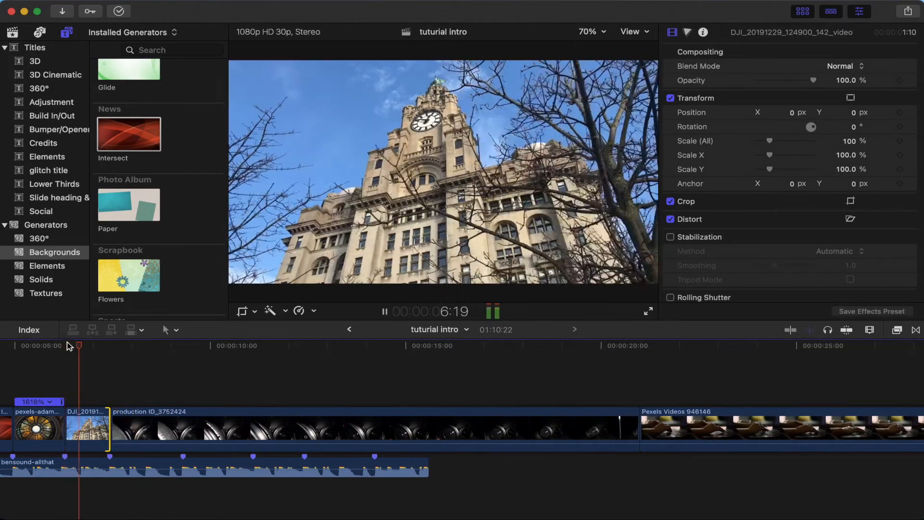
- Move the DJI_20200101 hyperlapse clip between the DJI_20191229 clip and the production ID_3752424 clip, and preview it
scroll(783, 392, "right", 15)
left_click_drag(729, 436, 368, 426)
key("space")
key("space")
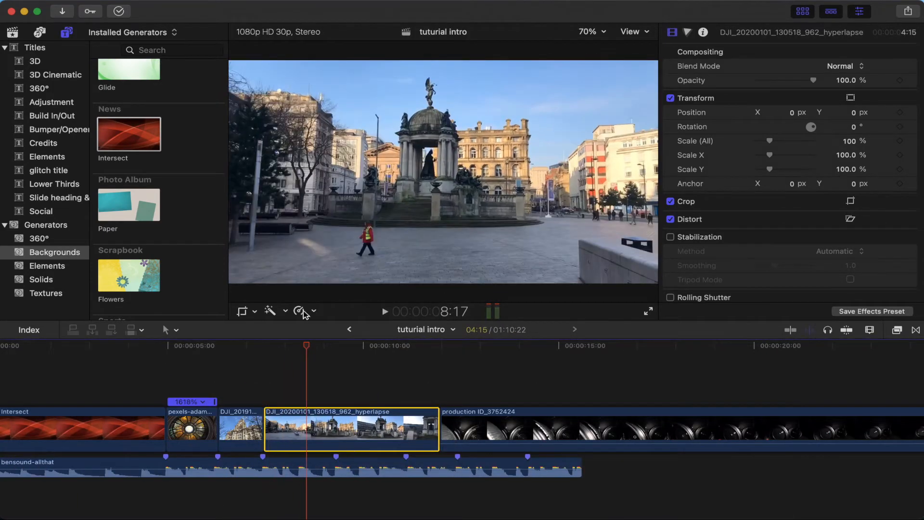
- Set the DJI_20200101 hyperlapse clip's speed to Fast 4x and play the section back
left_click(299, 310)
mouse_move(323, 334)
left_click(446, 349)
left_click(211, 347)
key("space")
key("space")
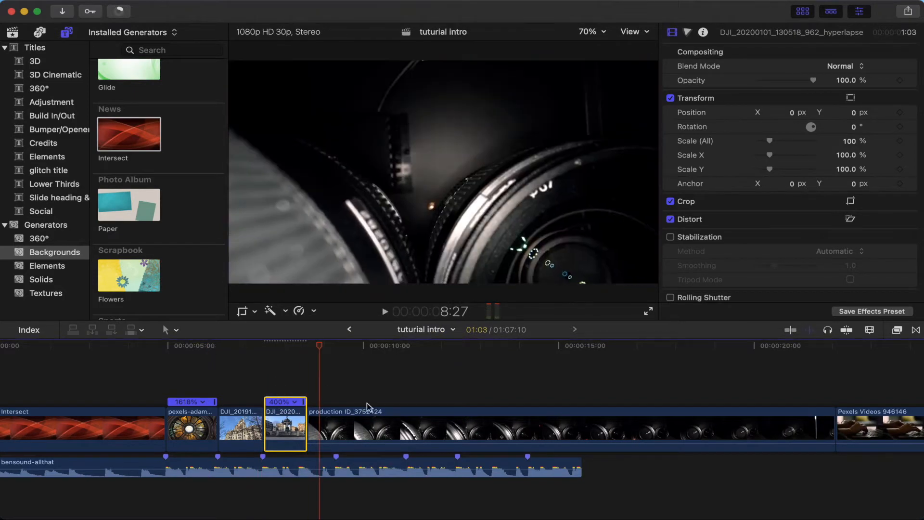
- Duplicate the sped-up hyperlapse clip directly after itself and reverse the copy
left_click(328, 378)
left_click(286, 418)
key("space")
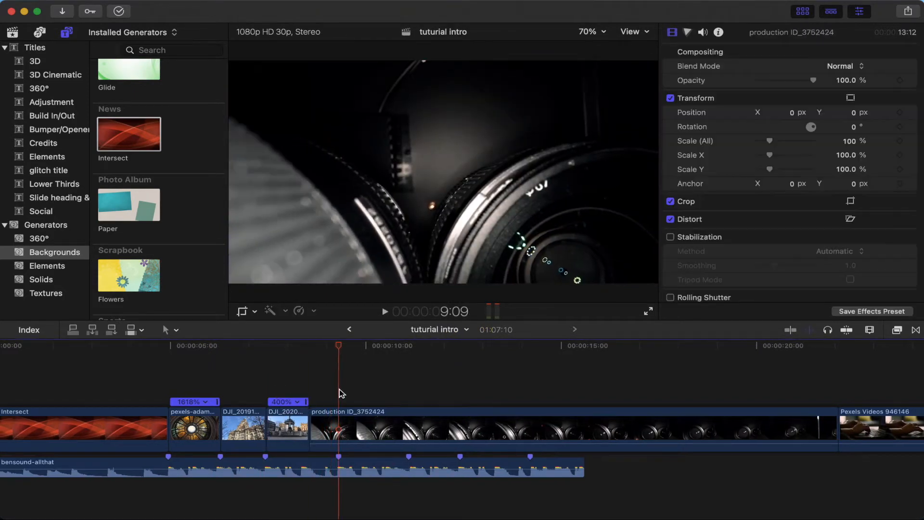
key("space")
left_click(299, 311)
left_click(333, 407)
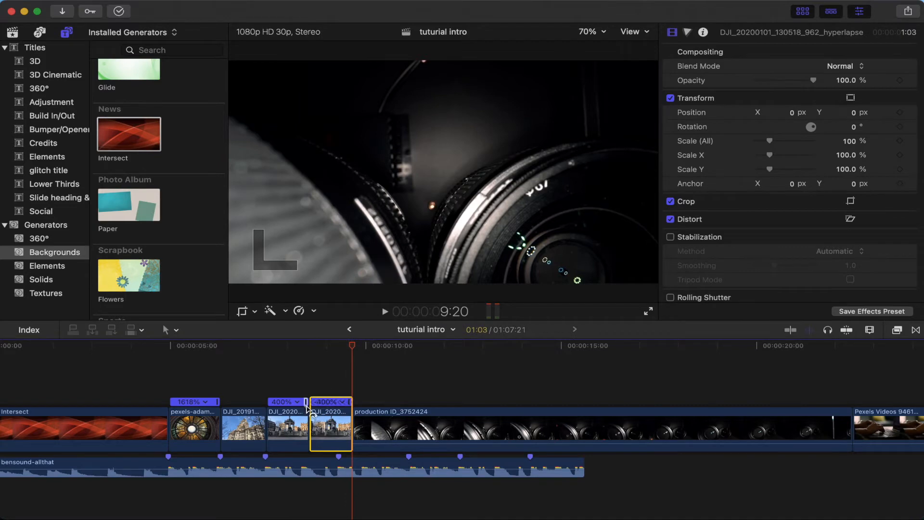
- Retime the hyperlapse clip to 490% and its reversed copy to -464% so the pair ends at the fourth beat marker, and preview them
left_click_drag(306, 402, 299, 401)
left_click_drag(341, 401, 332, 401)
left_click_drag(332, 401, 335, 403)
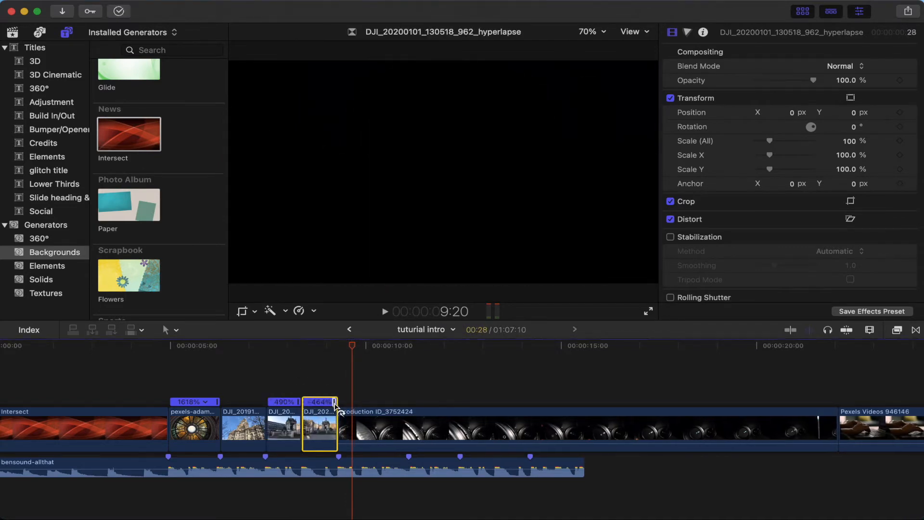
left_click(273, 347)
key("space")
key("space")
scroll(825, 431, "right", 20)
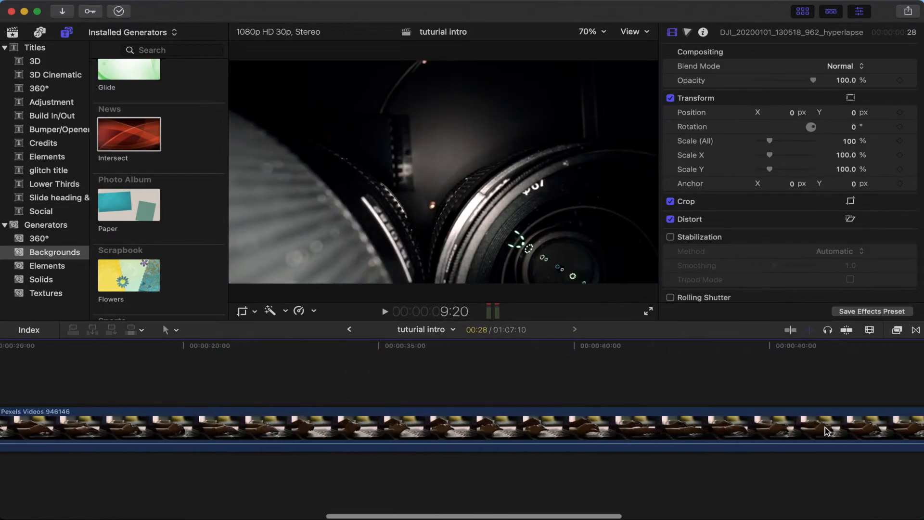
- Select the production ID_4181831 clip after the Intersect background and set its speed to Fast 4x
key("super+minus")
key("super+minus")
key("super+minus")
left_click_drag(98, 429, 68, 424)
left_click(48, 346)
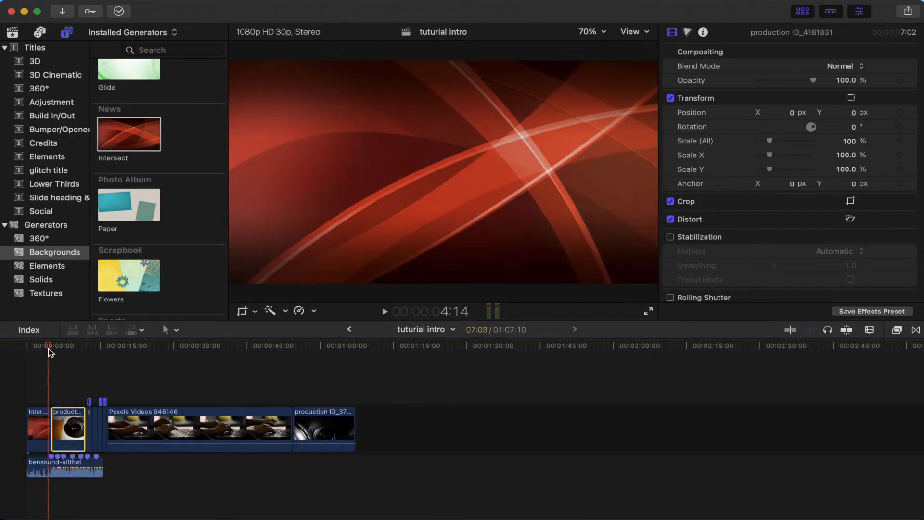
left_click(299, 310)
mouse_move(352, 337)
left_click(450, 350)
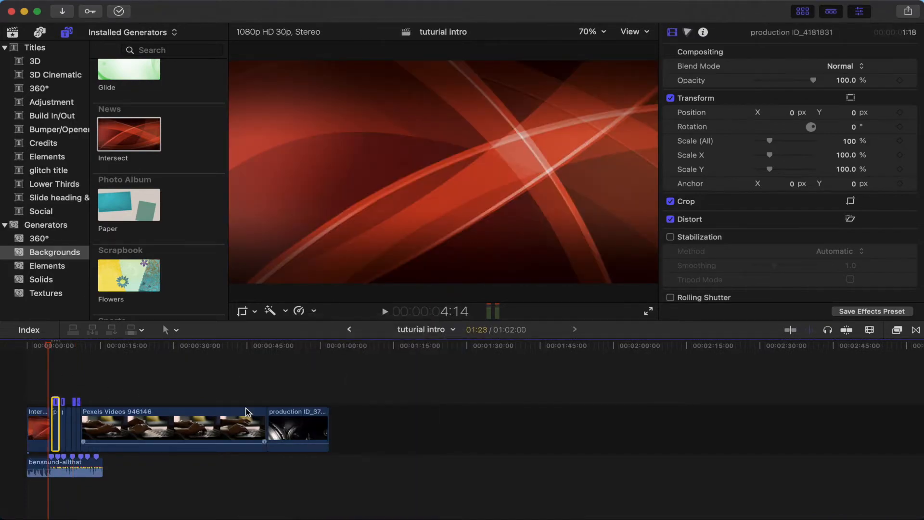
- Retime the production ID_4181831 clip to 570% so it ends close to the second beat marker, and play it briefly
key("super+plus")
key("super+plus")
key("super+plus")
left_click_drag(127, 403, 114, 404)
key("space")
key("space")
- Trim the stained-glass dome clip's end by 3 frames to the third beat marker and extend the end of the DJI_20191229 clip
left_click_drag(168, 434, 164, 433)
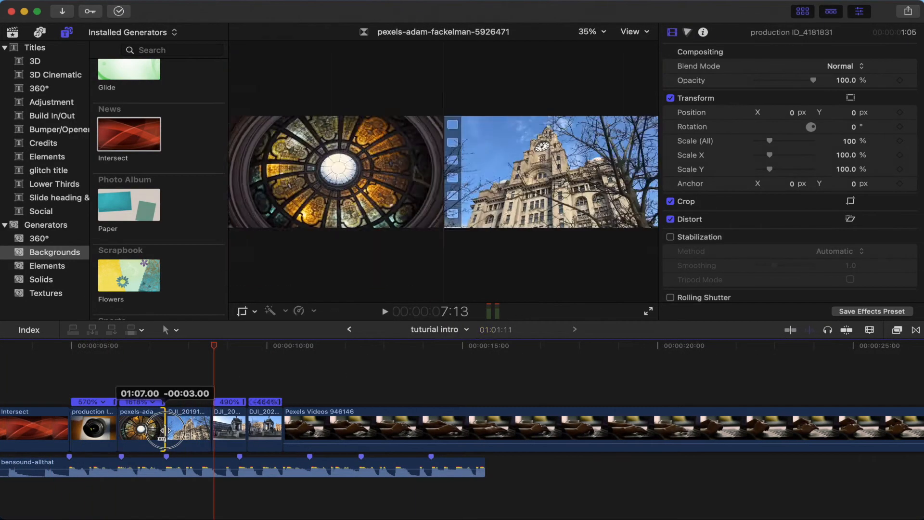
scroll(190, 411, "left", 3)
left_click_drag(304, 433, 395, 432)
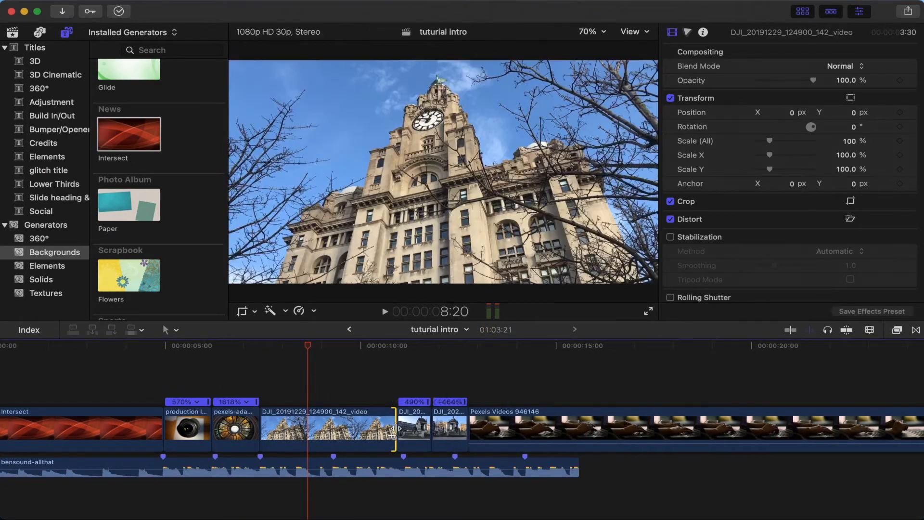
- Set the DJI_20191229 clip's speed to Fast 4x and play back the retimed clips
left_click(300, 311)
mouse_move(352, 336)
left_click(449, 350)
left_click(166, 347)
key("space")
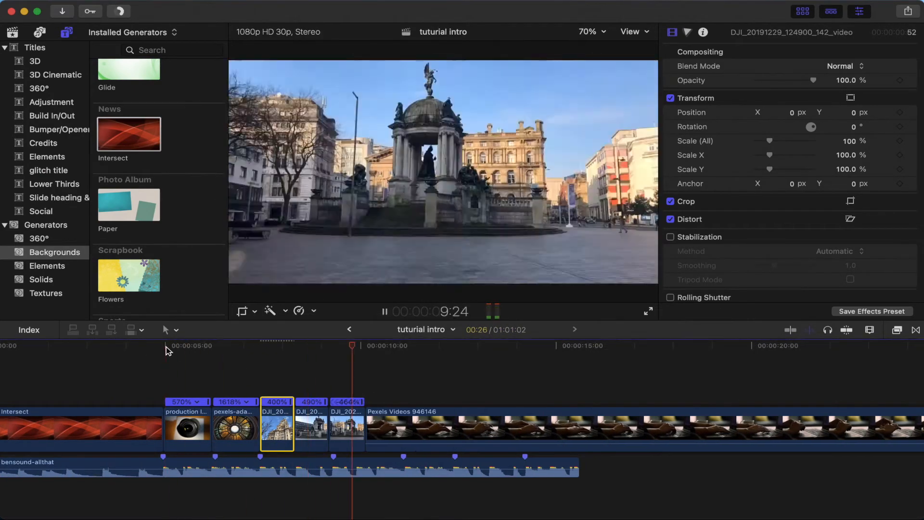
key("space")
left_click(364, 429)
scroll(636, 451, "right", 10)
scroll(637, 451, "left", 10)
key("space")
key("space")
- Set the Pexels Videos 946146 clip to Fast 4x, and retime it to 3709% so it ends at the fifth beat marker
left_click(442, 436)
left_click(300, 311)
mouse_move(386, 338)
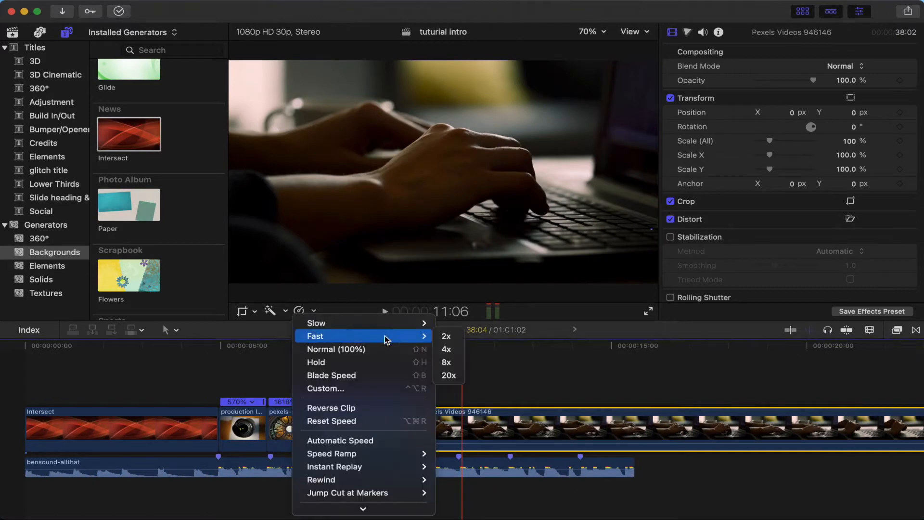
left_click(448, 349)
left_click_drag(789, 404, 456, 409)
scroll(762, 427, "right", 3)
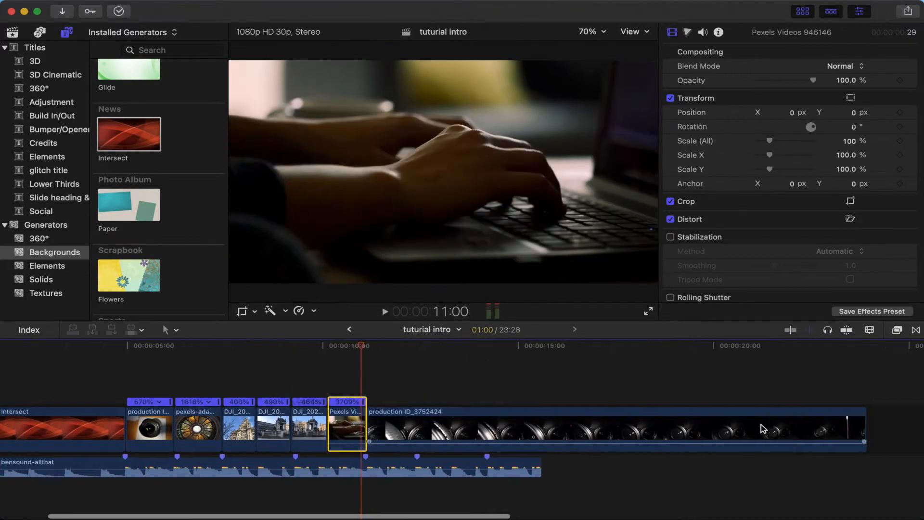
- Play the whole intro from the start to check the cuts against the music
key("super+minus")
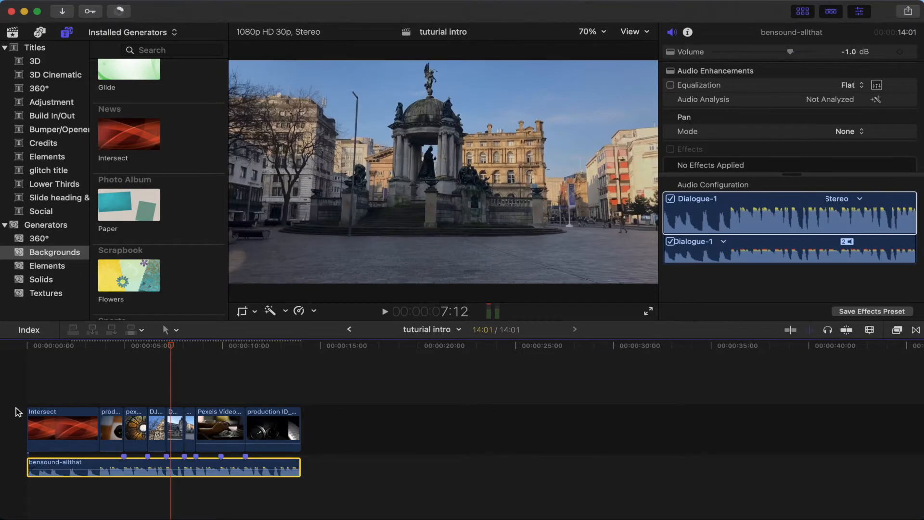
left_click(35, 345)
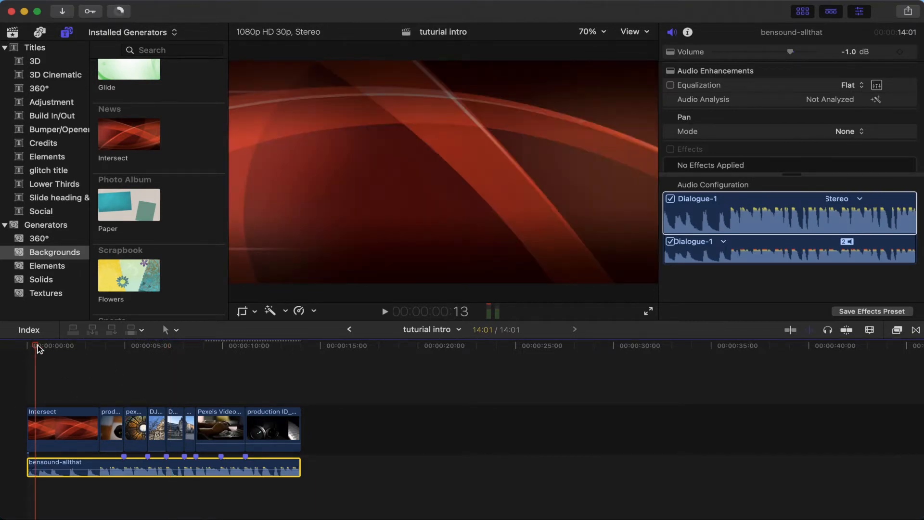
left_click(28, 346)
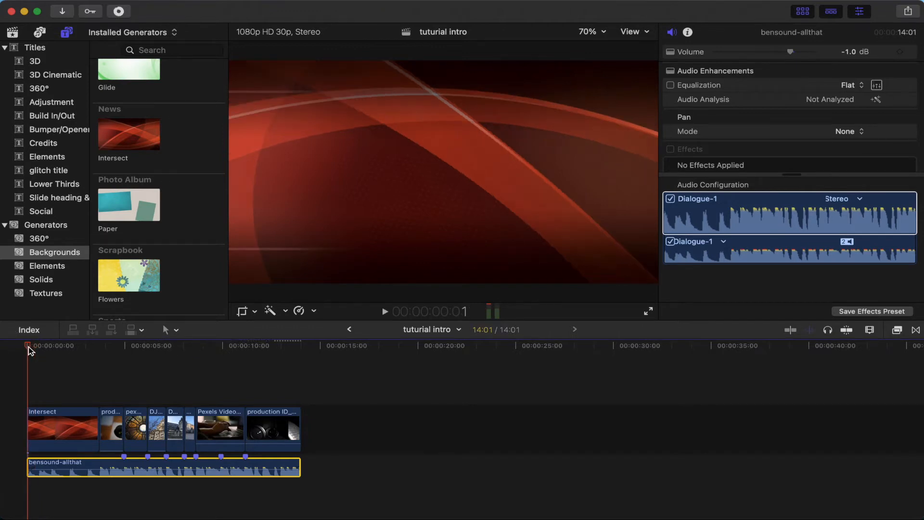
key("space")
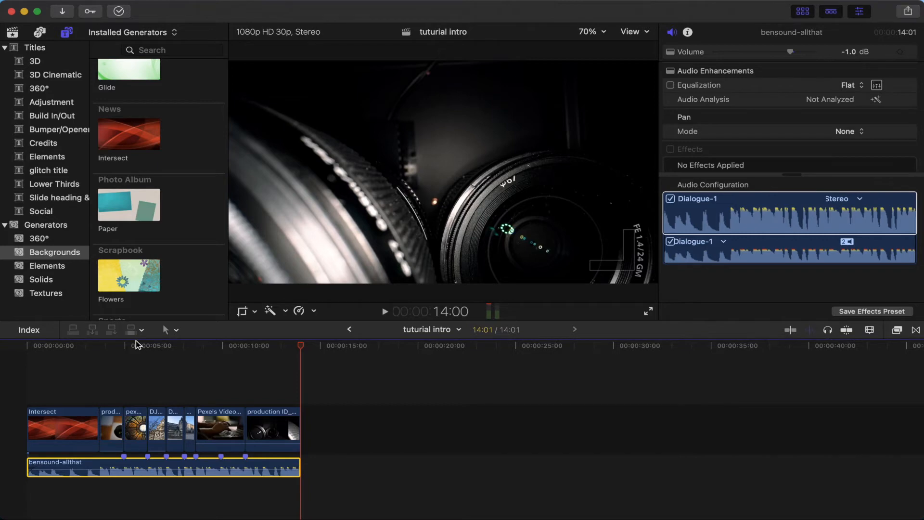
- Select the Pexels Videos 946146 clip, search the video effects for "flas" and examine the Quick Flash/Spin effect on the clip
left_click(219, 426)
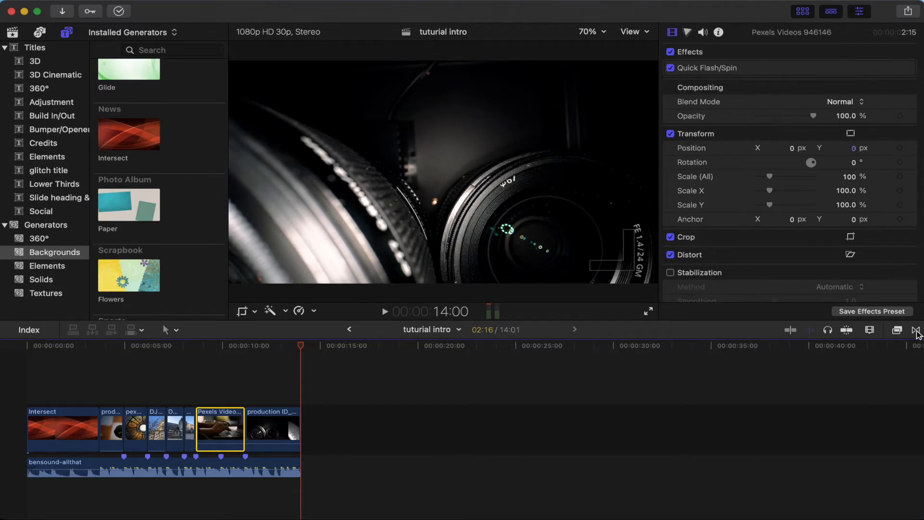
left_click(897, 331)
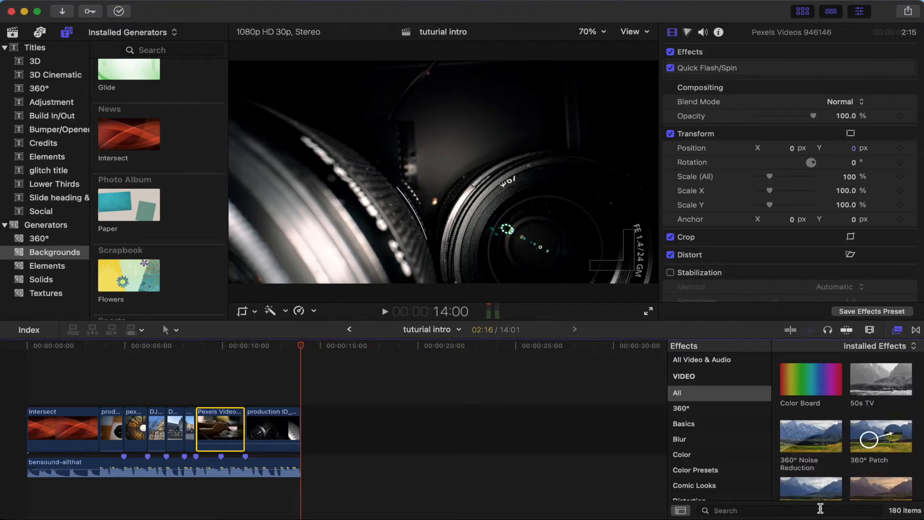
left_click(759, 510)
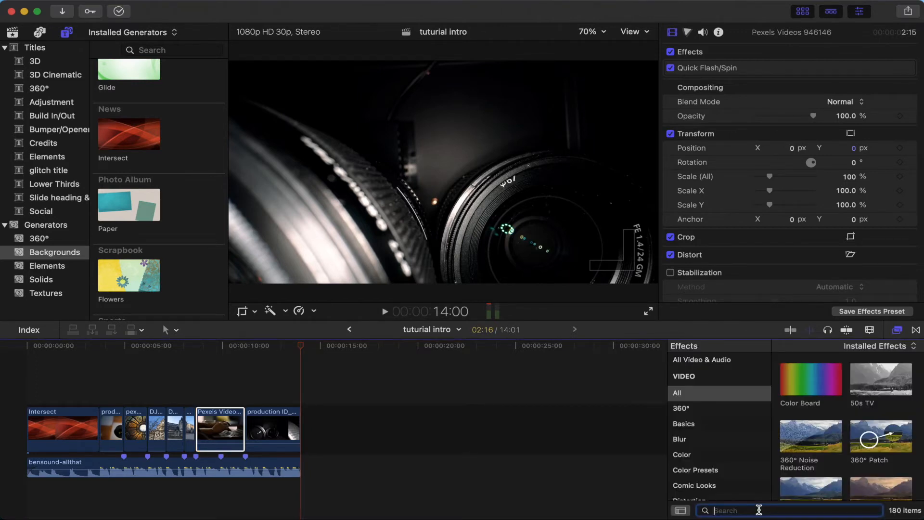
type("flas")
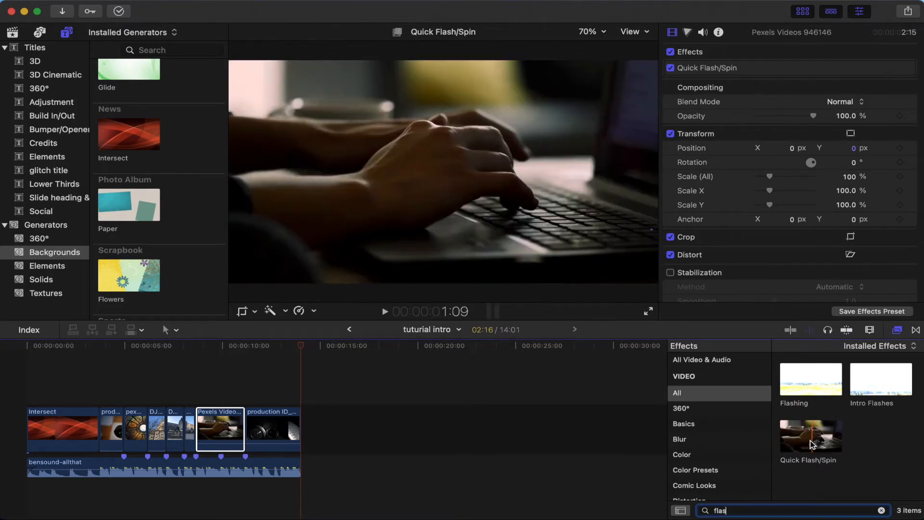
left_click(813, 443)
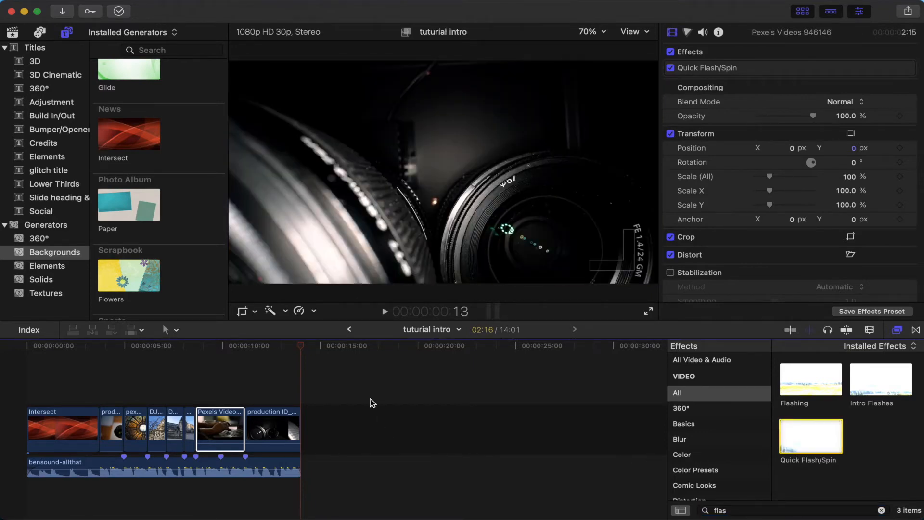
left_click(217, 346)
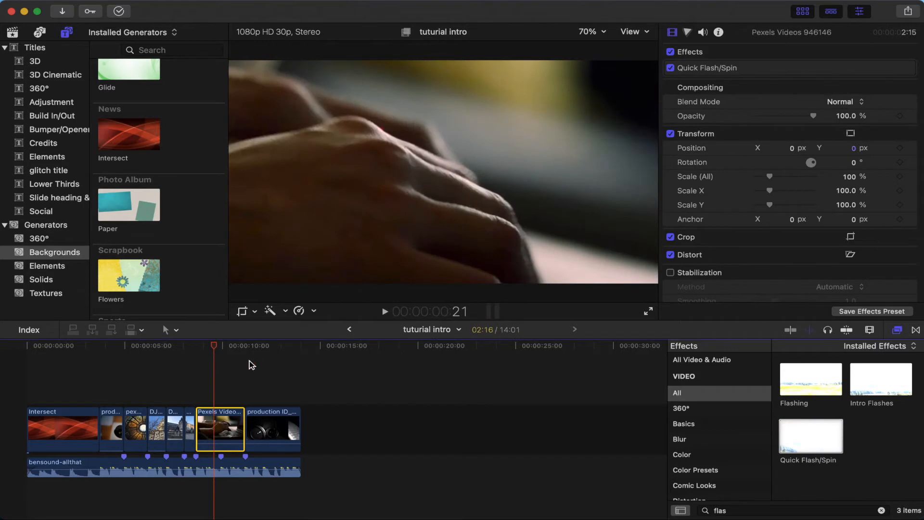
left_click(294, 364)
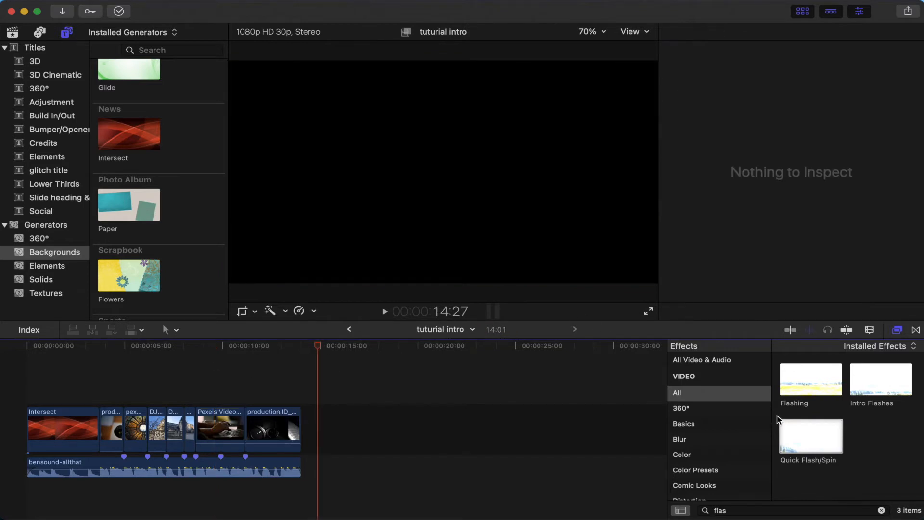
- Search the transitions for "flash", add Flash between the production ID_4181831 and stained-glass dome clips, and play it back
left_click(915, 330)
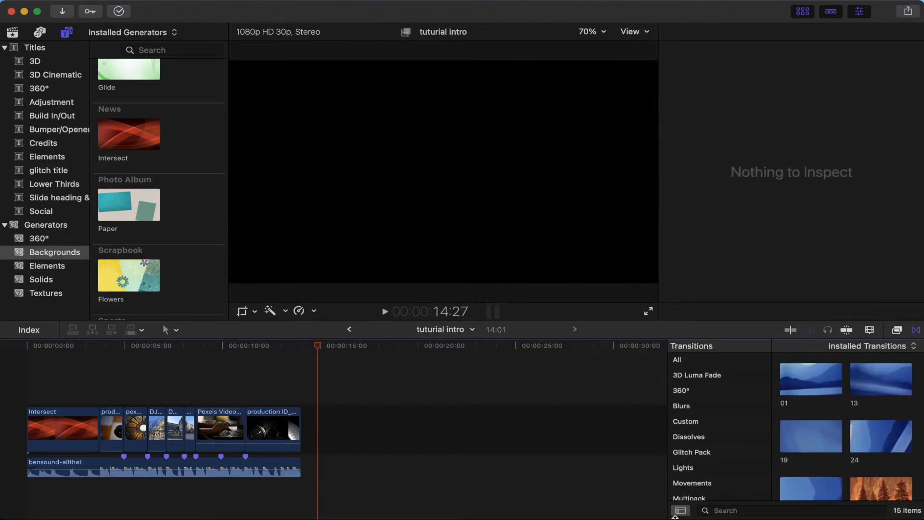
mouse_move(921, 433)
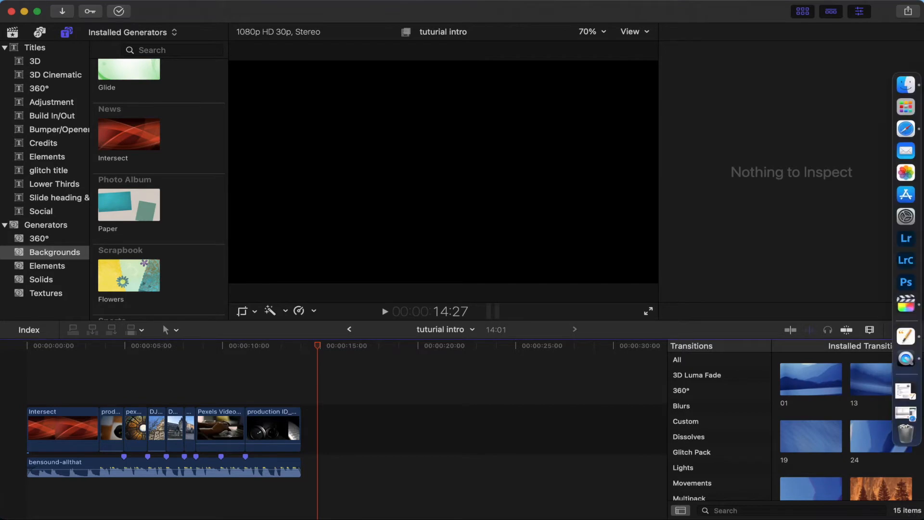
left_click(751, 510)
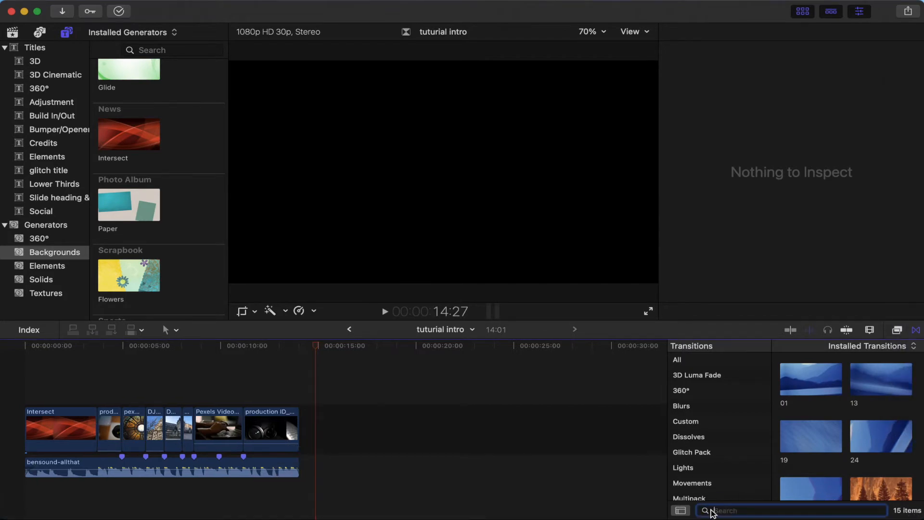
type("flash")
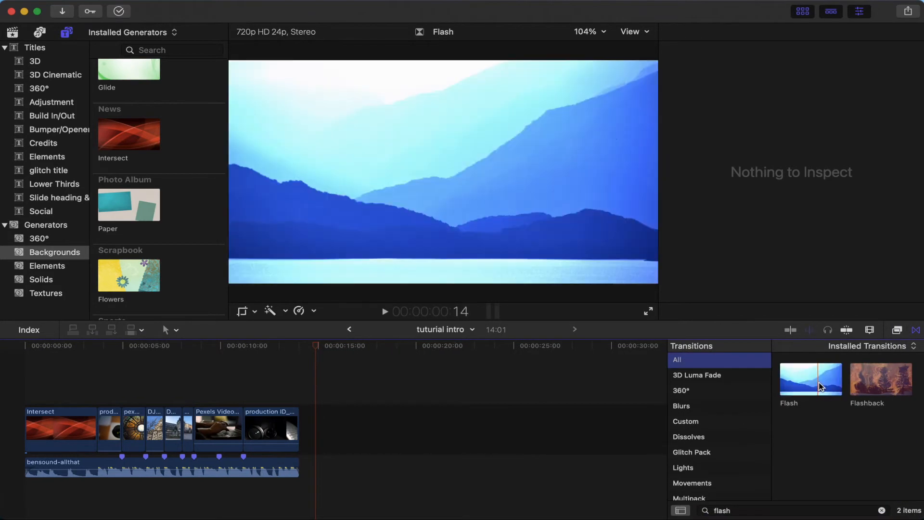
left_click_drag(809, 380, 120, 431)
left_click(108, 347)
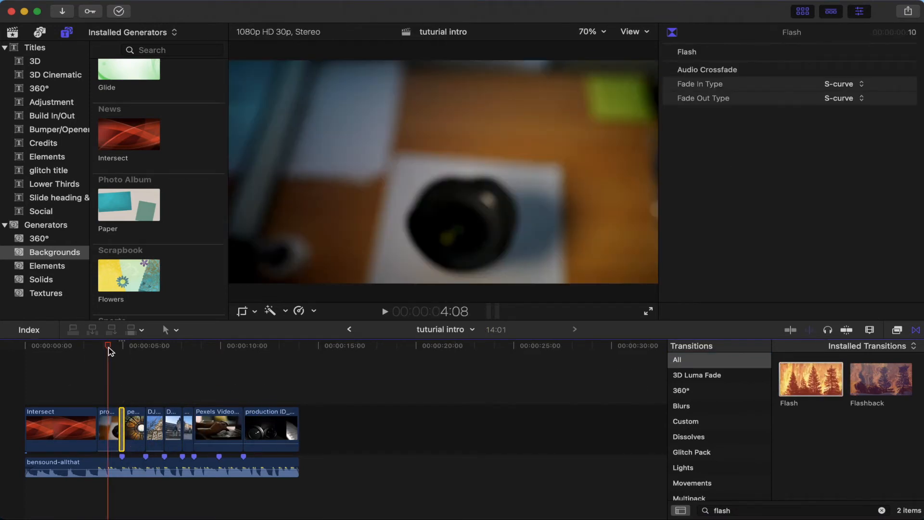
key("space")
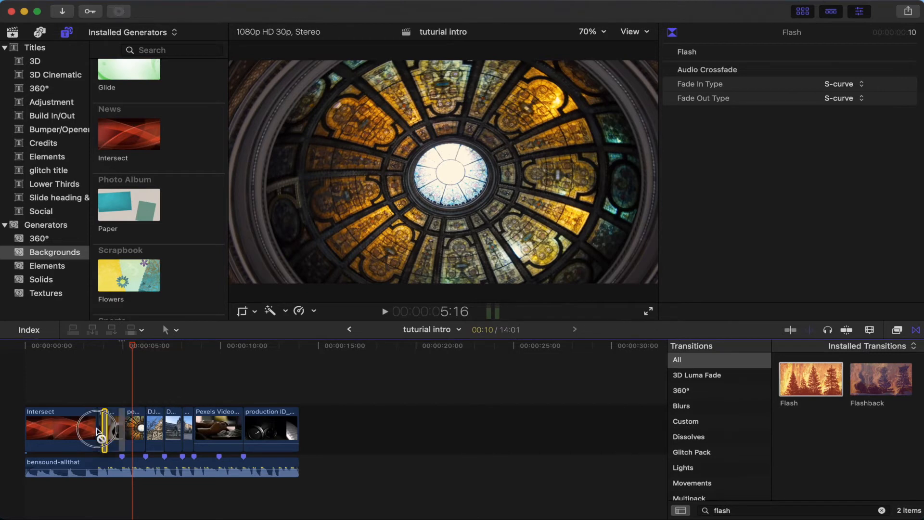
- Move the Flash transition to the cut between Intersect and the production ID_4181831 clip and shorten it to 4 frames
left_click_drag(97, 428, 96, 429)
left_click_drag(96, 429, 91, 429)
left_click_drag(26, 429, 57, 431)
left_click_drag(87, 463, 83, 463)
left_click(130, 432)
left_click(151, 426)
key("Delete")
key("super+equal")
key("super+equal")
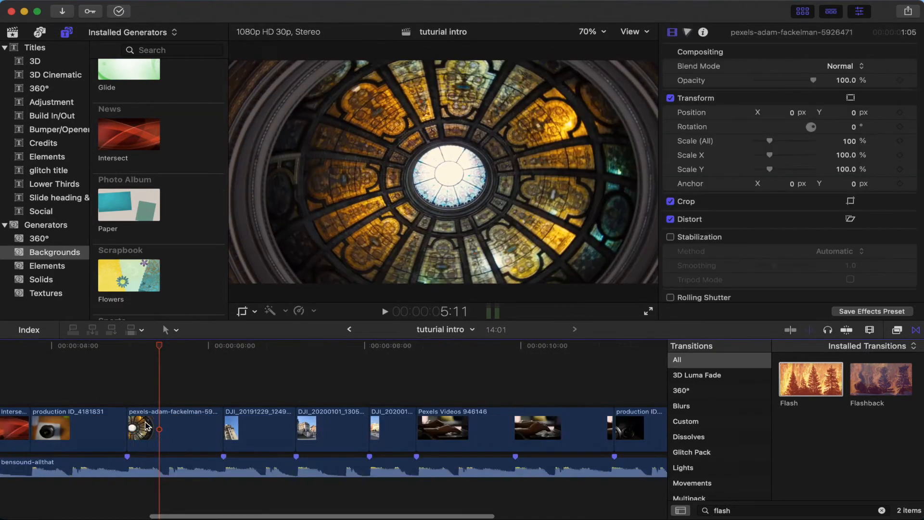
key("super+z")
left_click(199, 425)
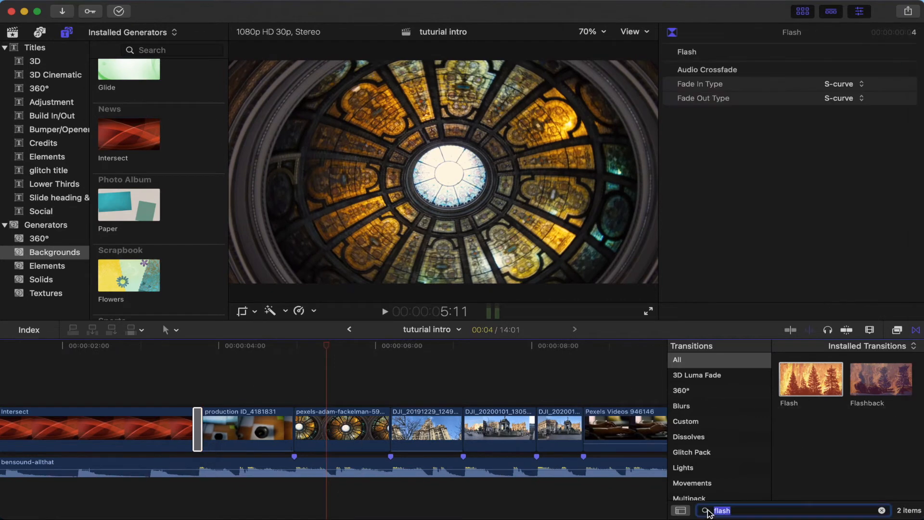
- Find the Zoom transition, place it between the production ID_4181831 and stained-glass dome clips, and preview it
type("zoom")
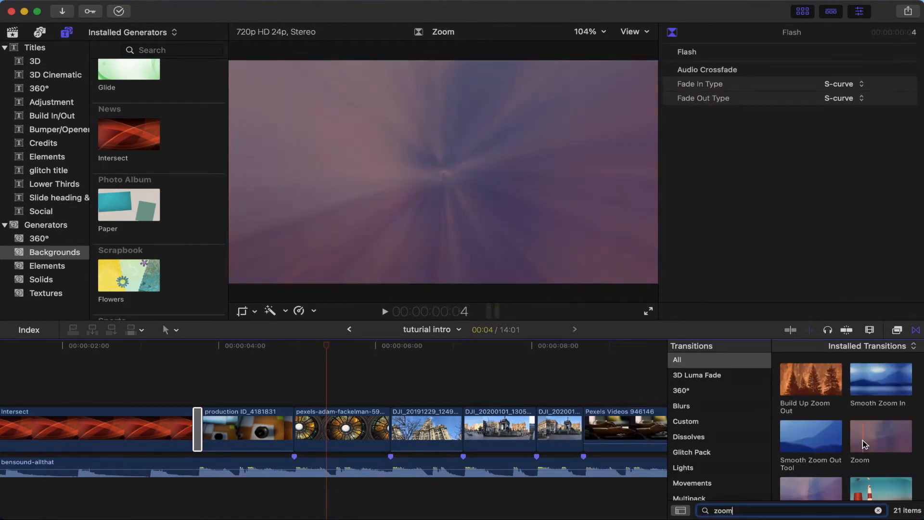
left_click_drag(886, 443, 299, 428)
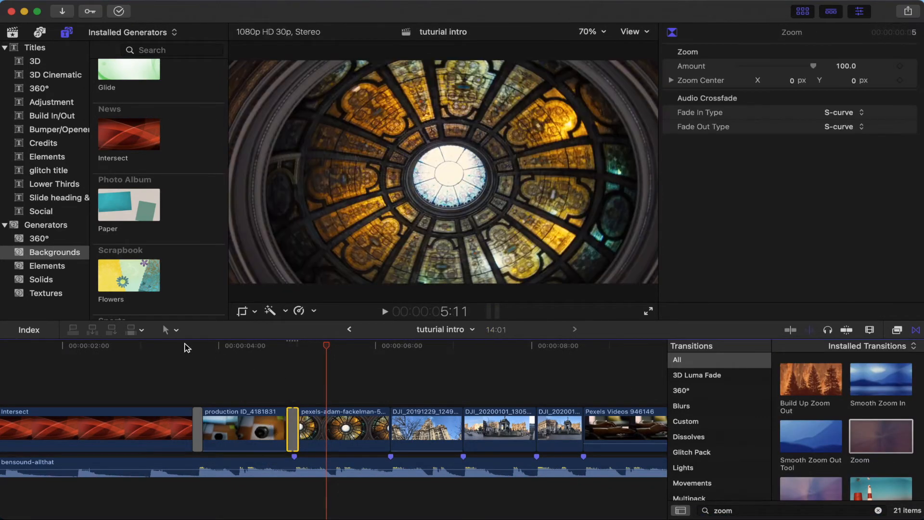
left_click(187, 347)
left_click(286, 344)
left_click(287, 345)
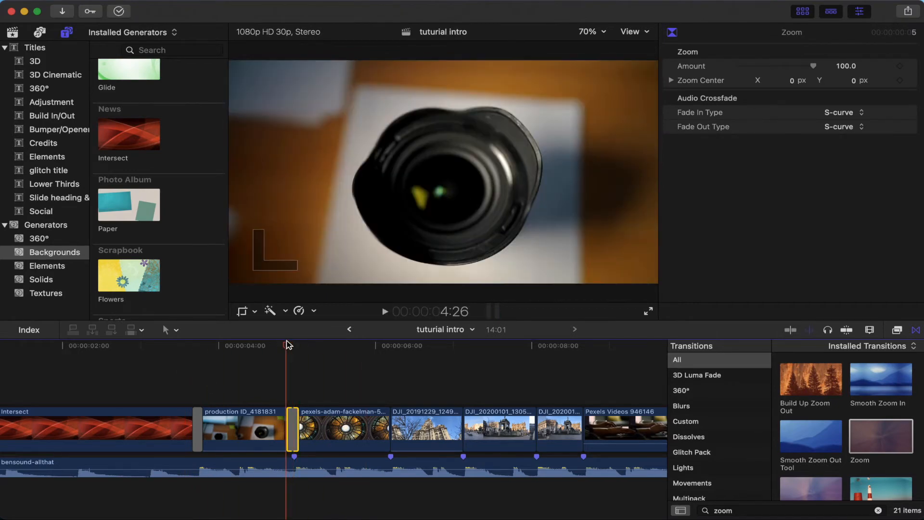
- Search for the Light Sweep transition, place it between the stained-glass dome and DJI_20191229 clips, and play it back
left_click(376, 422)
double_click(741, 515)
type("light sweep")
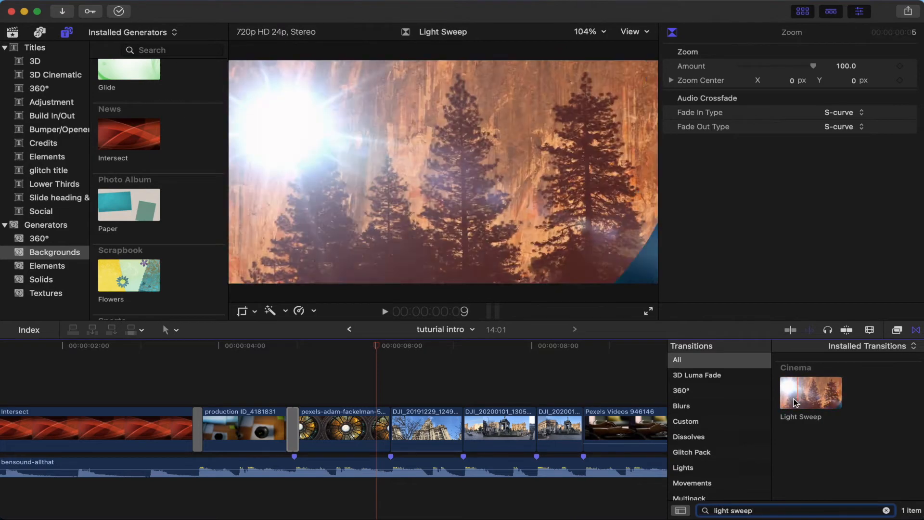
left_click_drag(816, 392, 383, 432)
key("space")
key("space")
left_click(371, 344)
key("space")
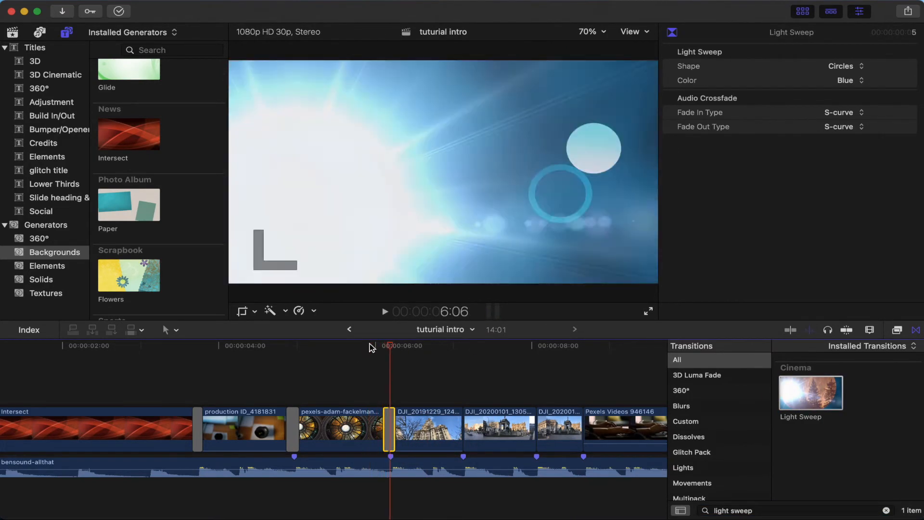
key("space")
- Search for the Light Noise transition, place it between the DJI_20191229 and DJI_20200101 clips, and preview the section
key("Down")
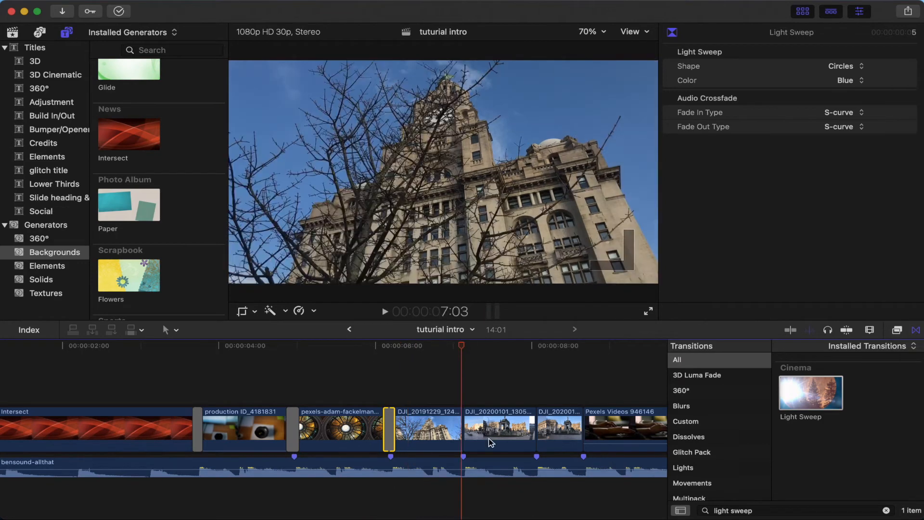
type("light")
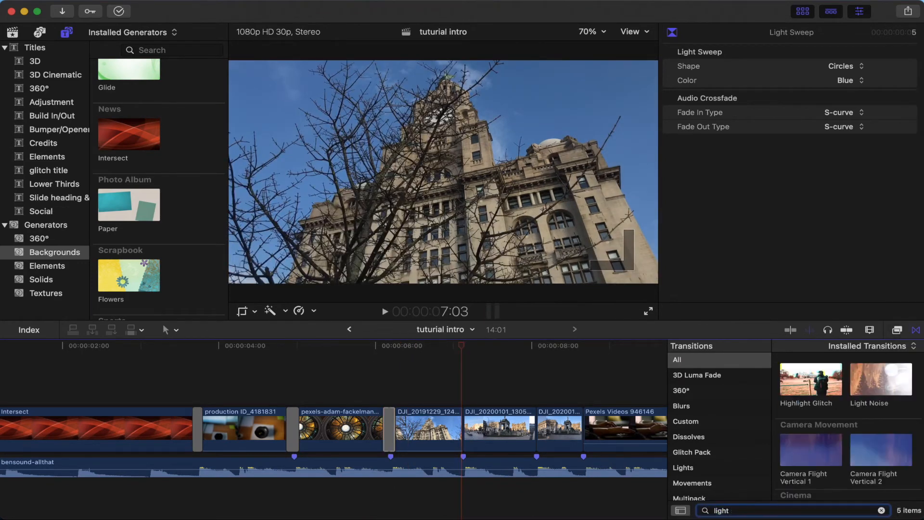
type(" noise")
left_click_drag(811, 378, 459, 432)
left_click_drag(460, 345, 375, 344)
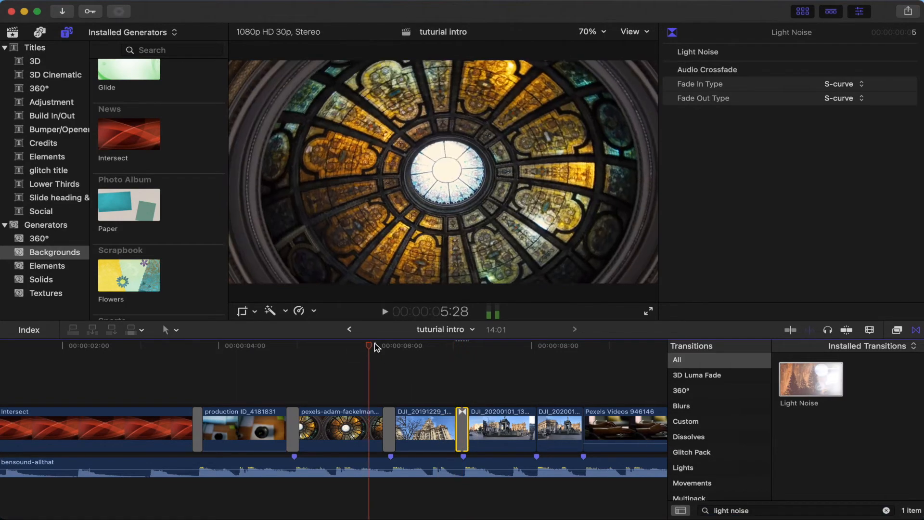
key("space")
key("space")
scroll(526, 495, "right", 10)
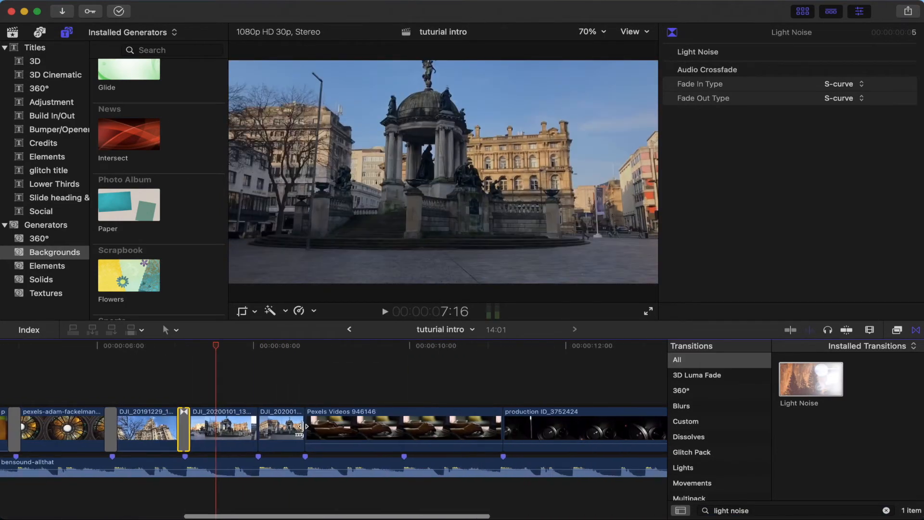
- Search for the Bloom transition and place it on the cut between the second DJI_20200101 clip and Pexels Videos 946146
left_click(305, 345)
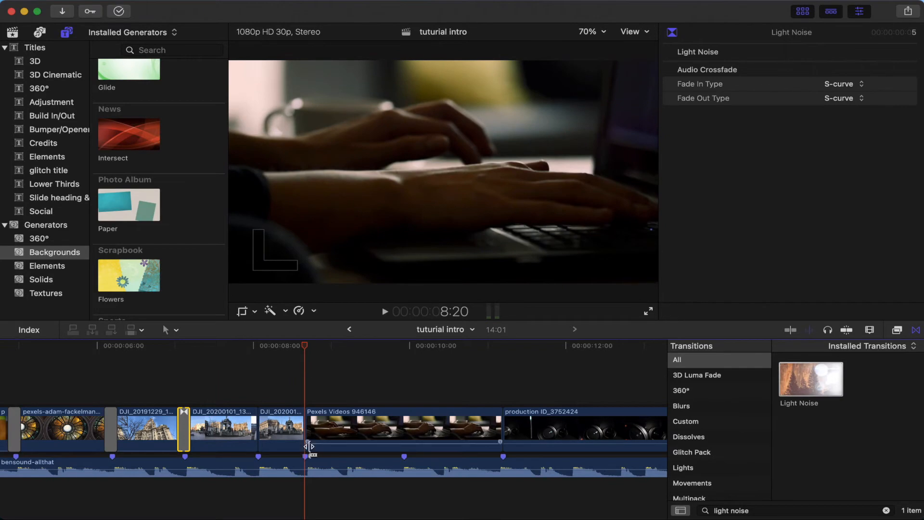
type("bloom")
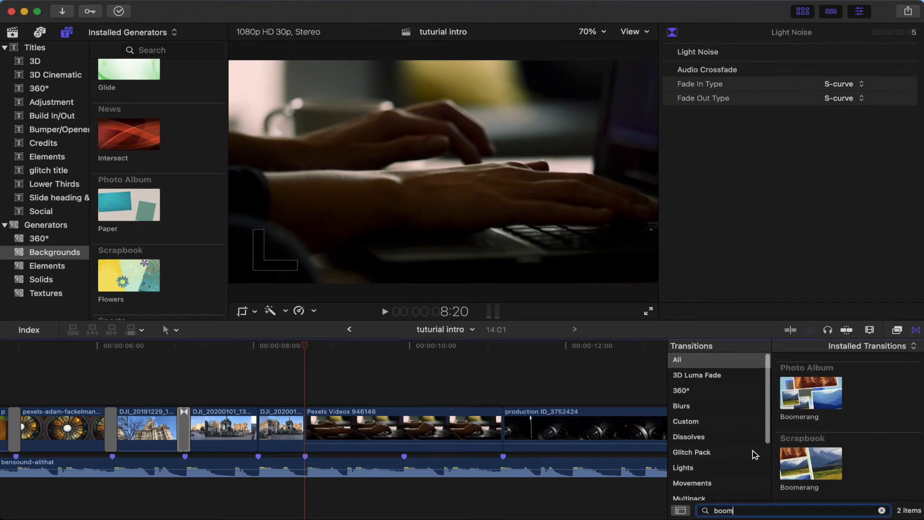
key("BackSpace")
key("BackSpace")
key("BackSpace")
type("loom")
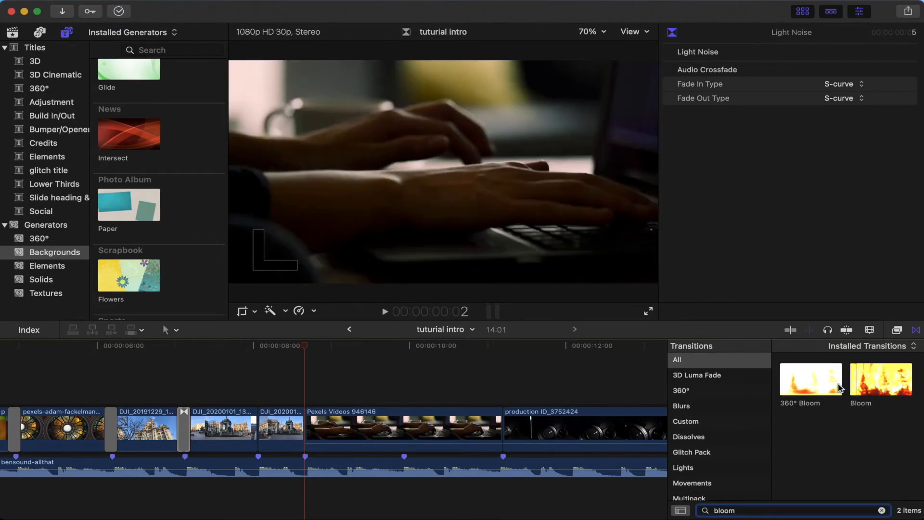
left_click_drag(881, 379, 260, 431)
left_click(231, 428)
key("Delete")
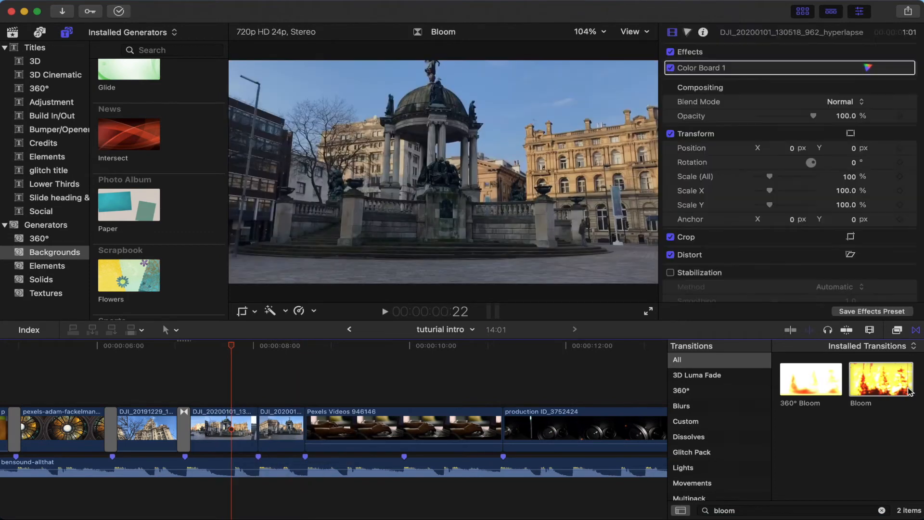
left_click_drag(881, 379, 308, 432)
left_click_drag(274, 433, 295, 433)
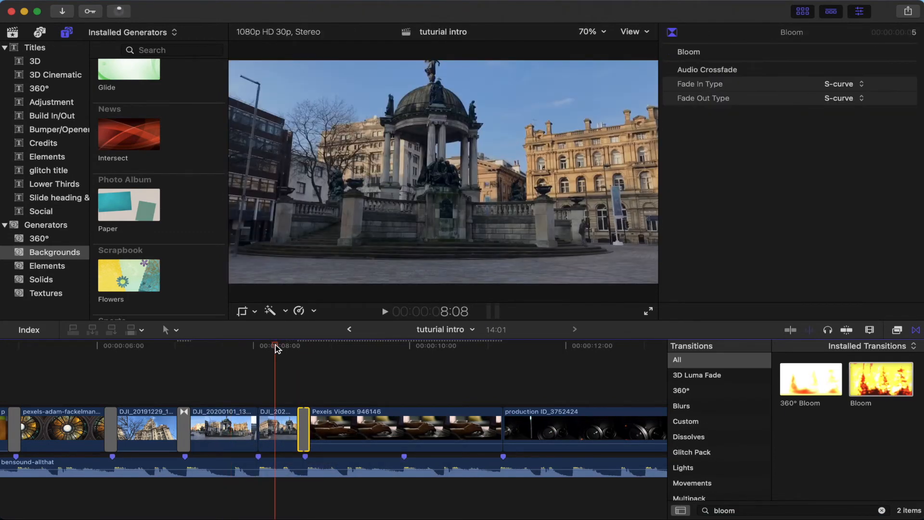
- Play back the section from the first DJI_20200101 clip through the Bloom transition
left_click_drag(275, 345, 347, 346)
left_click(248, 355)
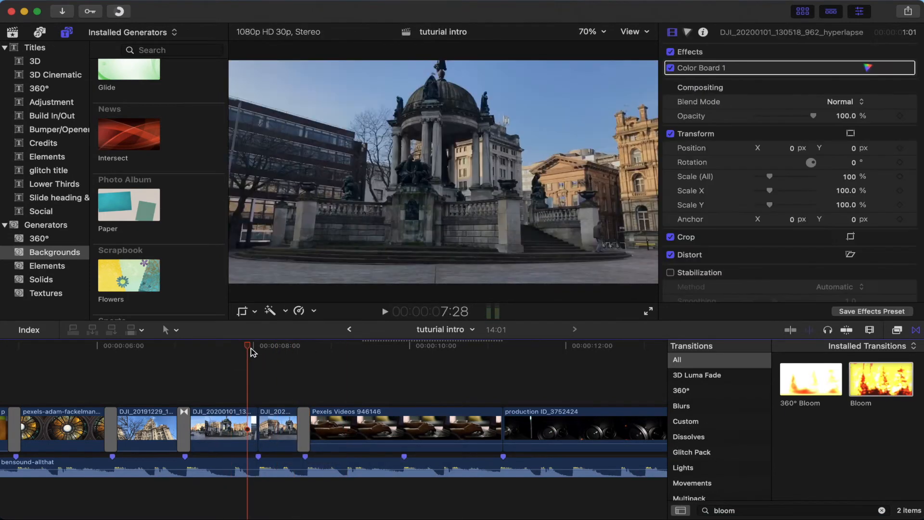
key("space")
key("space")
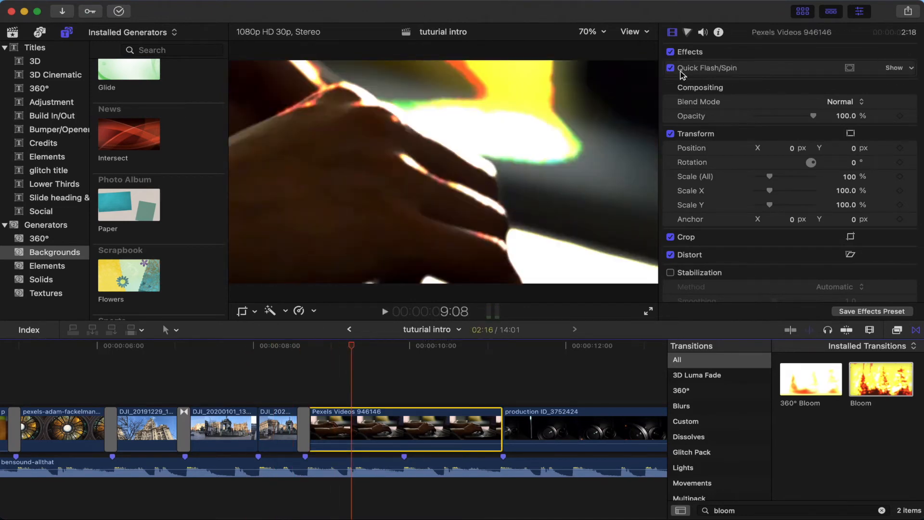
- Look for a zoom pan transition by searching "zoom pan" and browsing the Smooth Transitions and Multipack categories
left_click(461, 346)
scroll(359, 434, "right", 5)
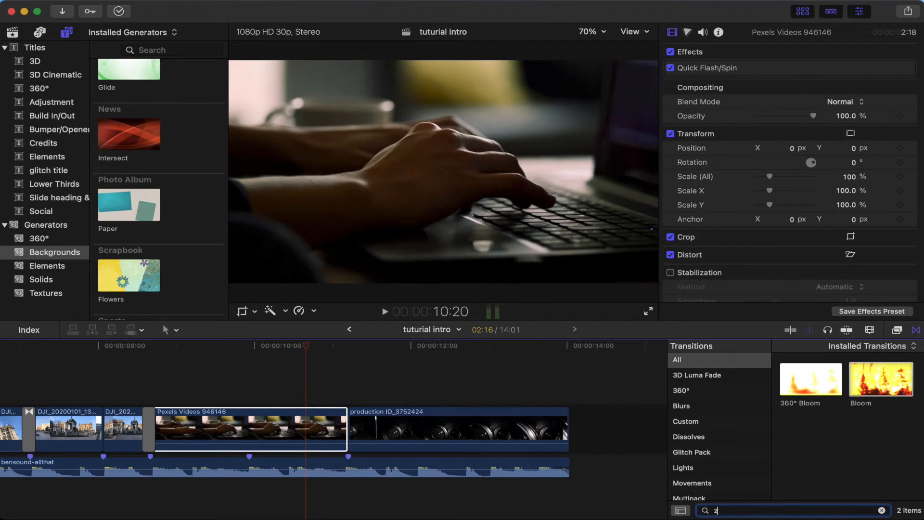
type("oom pan")
scroll(701, 388, "down", 5)
scroll(701, 387, "up", 5)
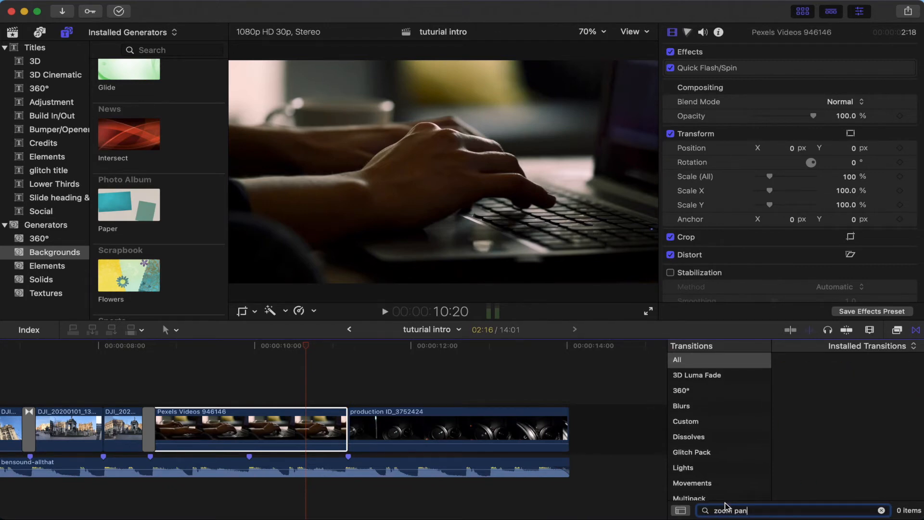
key("Escape")
scroll(702, 423, "down", 5)
left_click(719, 461)
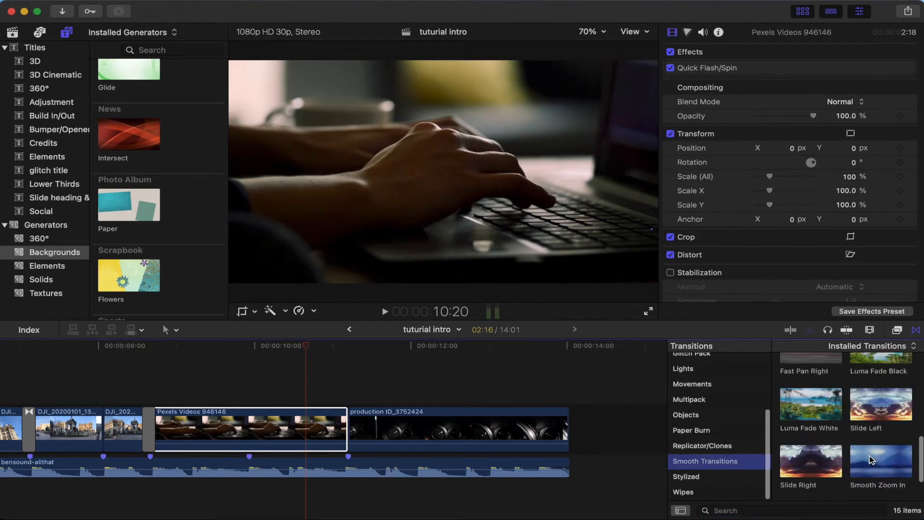
scroll(871, 433, "up", 5)
left_click(523, 433)
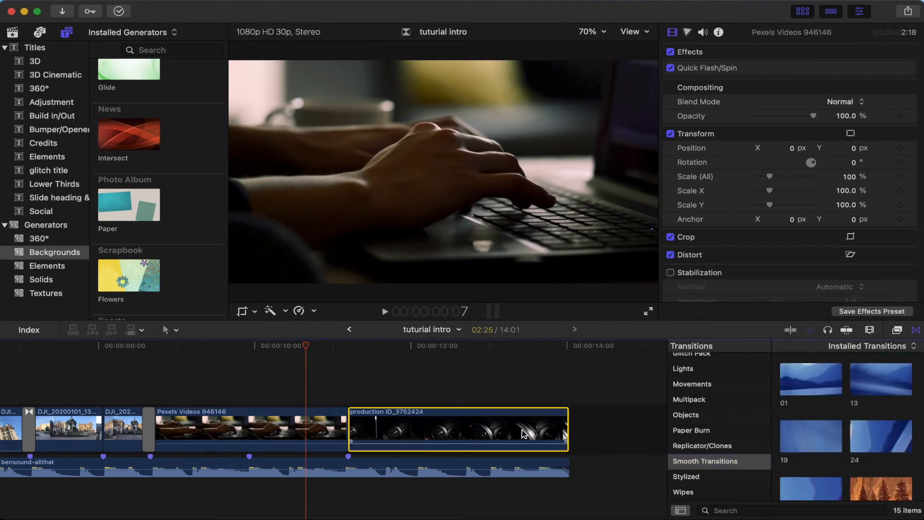
scroll(707, 433, "up", 5)
left_click(702, 481)
scroll(855, 443, "down", 5)
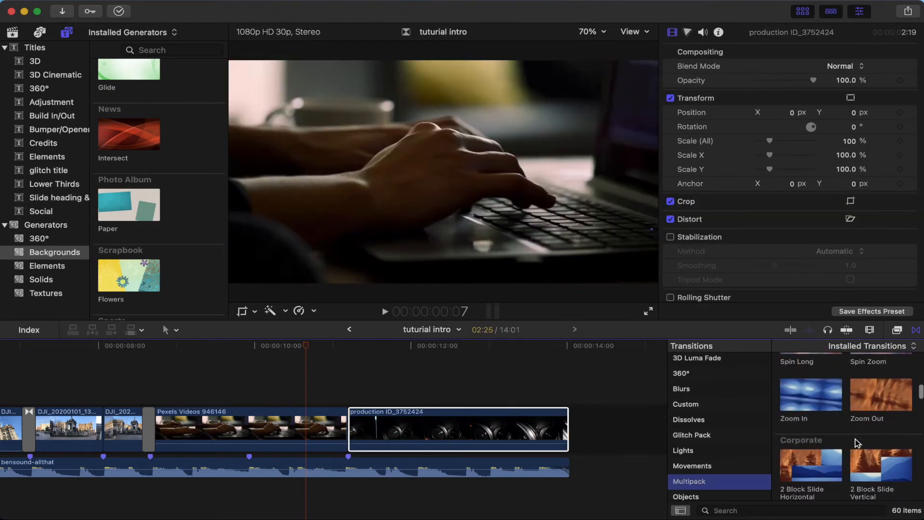
scroll(857, 443, "up", 3)
- Find the Zoom & Pan transition, place it between Pexels Videos 946146 and production ID_3752424, and shorten it to 4 frames
left_click(745, 511)
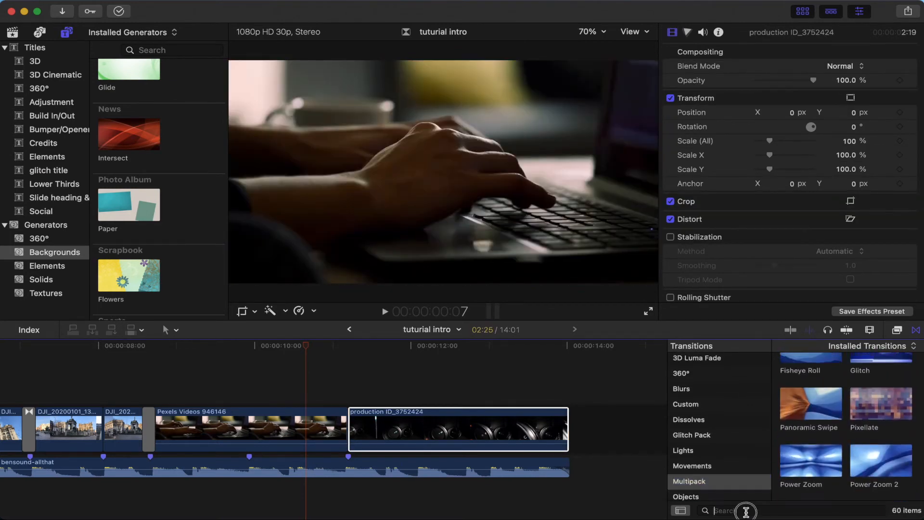
type("zoom")
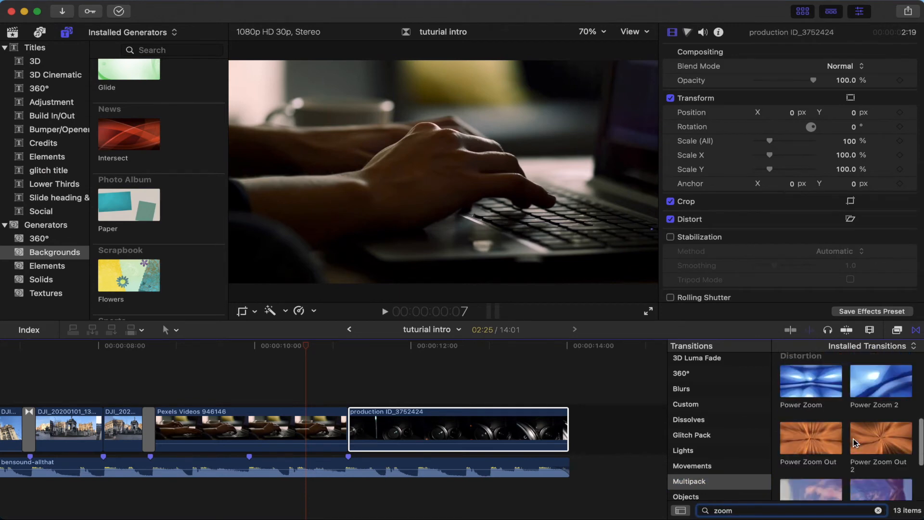
key("BackSpace")
key("BackSpace")
key("BackSpace")
key("BackSpace")
type("pan")
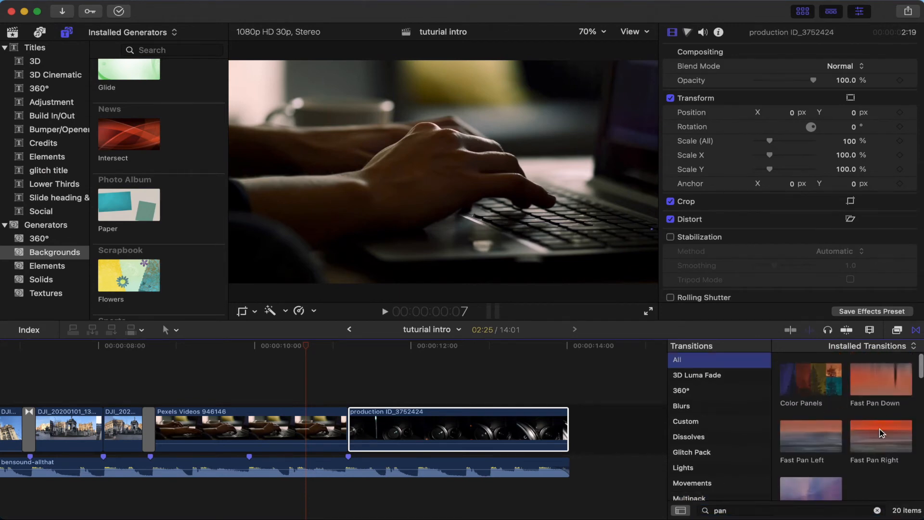
scroll(881, 433, "down", 3)
left_click_drag(811, 419, 348, 428)
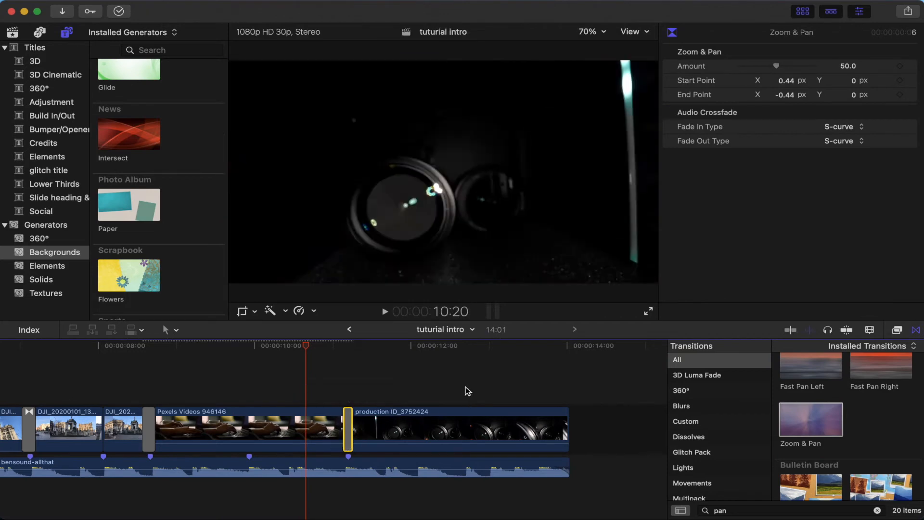
scroll(372, 479, "right", 2)
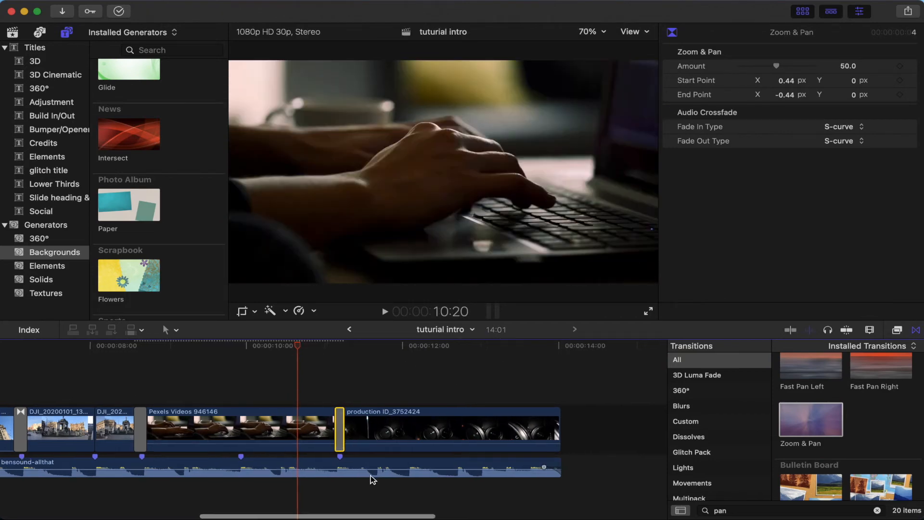
- Play the whole intro from the beginning to review all the transitions
key("super+minus")
key("super+minus")
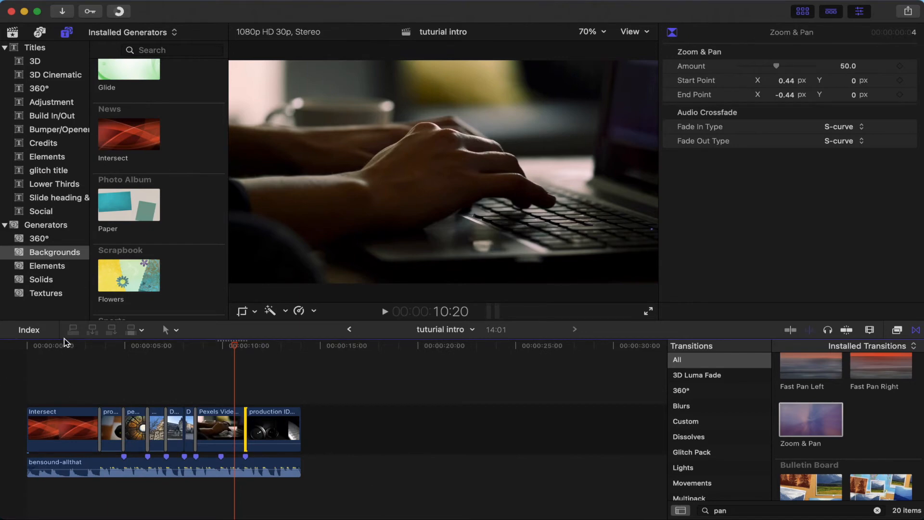
left_click(27, 347)
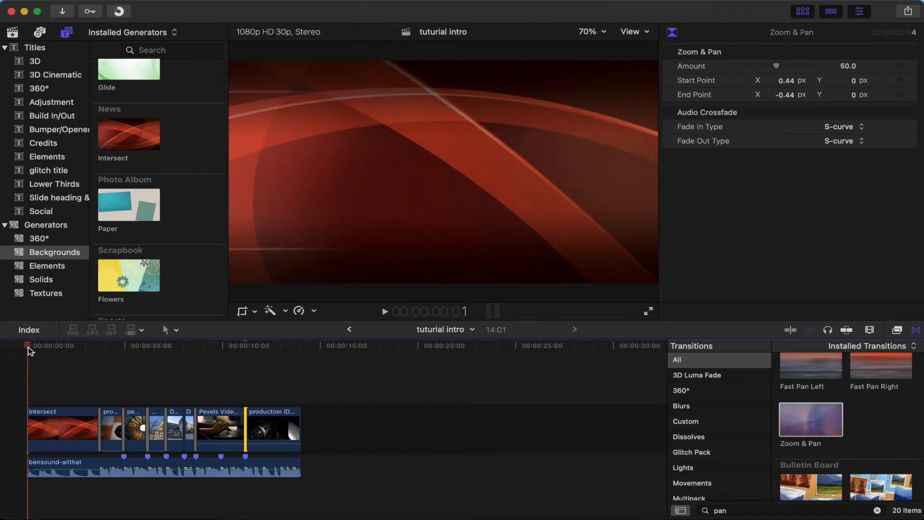
key("space")
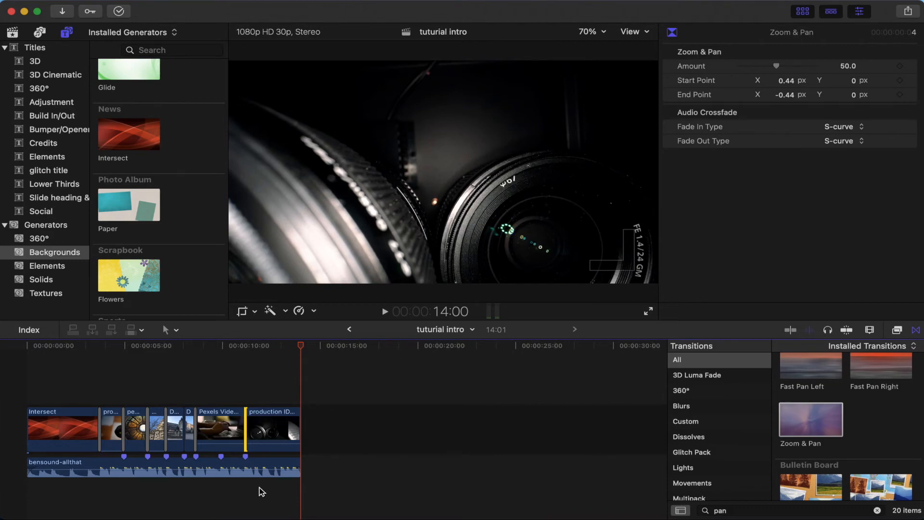
- Add an Adjustment Layer above the clips, spanning from the end of Intersect to the end of the last clip
left_click(46, 102)
left_click_drag(129, 86, 102, 396)
left_click_drag(295, 397, 299, 398)
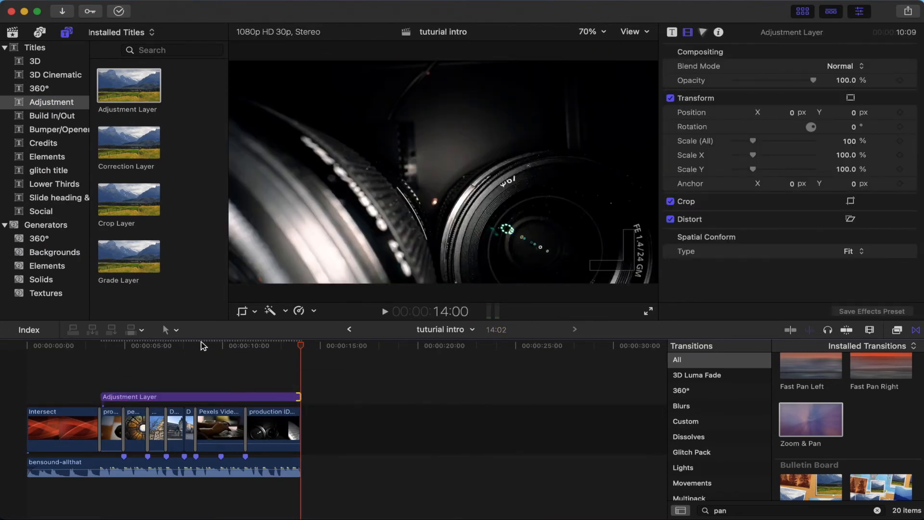
- Apply the 50s TV effect to the Adjustment Layer
left_click(896, 331)
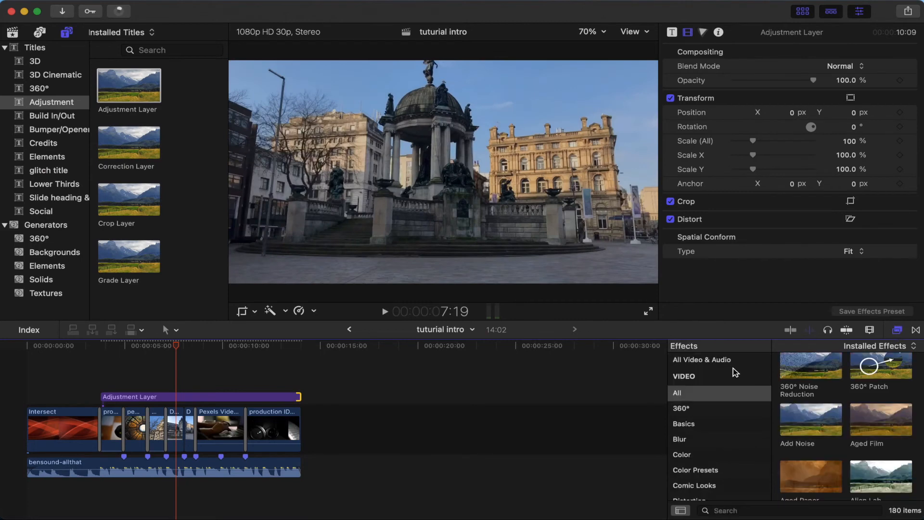
scroll(846, 417, "up", 3)
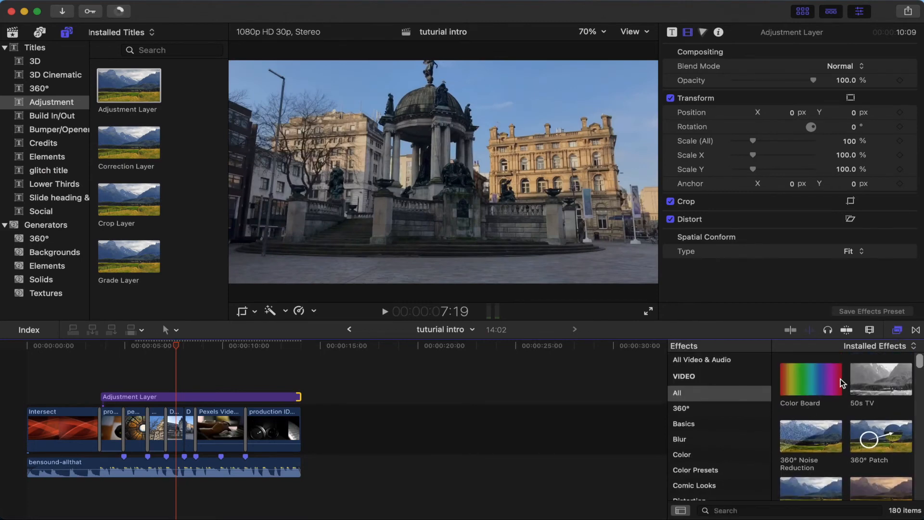
left_click_drag(879, 383, 243, 396)
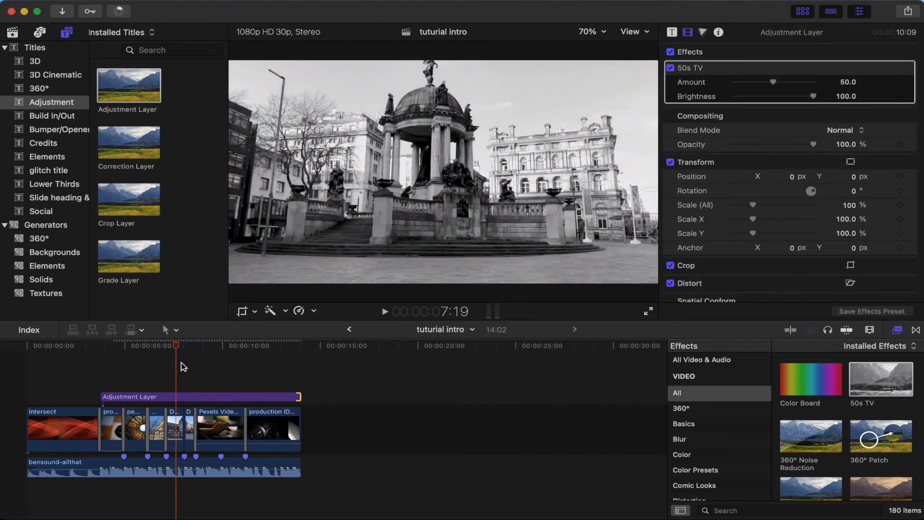
- Add a Custom solid generator above the Adjustment Layer and stretch it over the full length of the intro
left_click(42, 281)
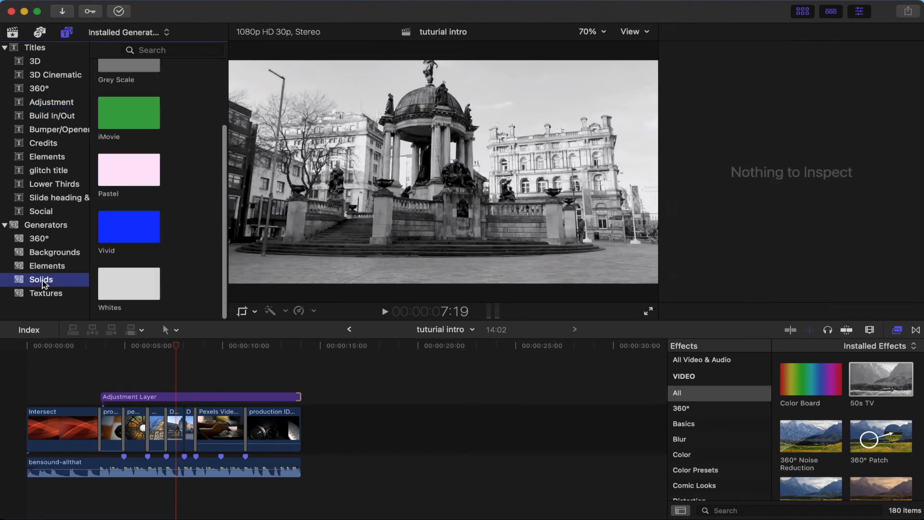
scroll(164, 94, "up", 3)
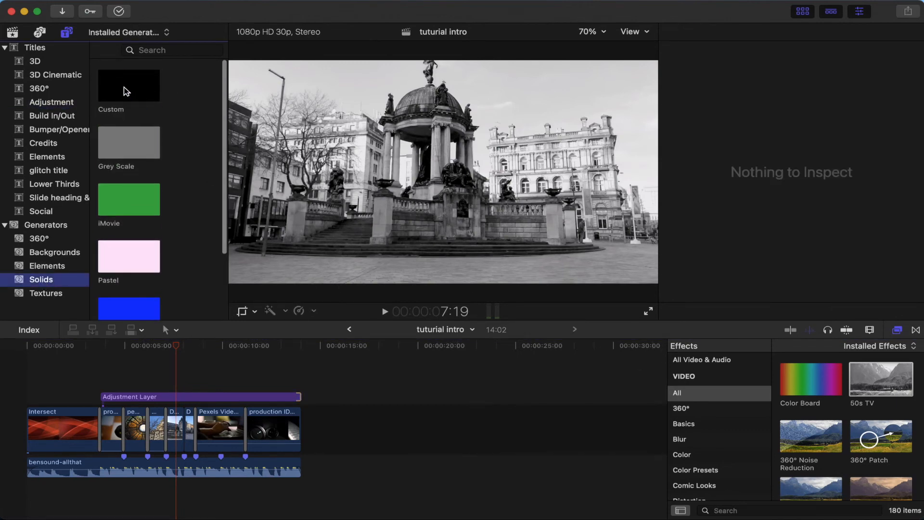
left_click_drag(127, 92, 27, 363)
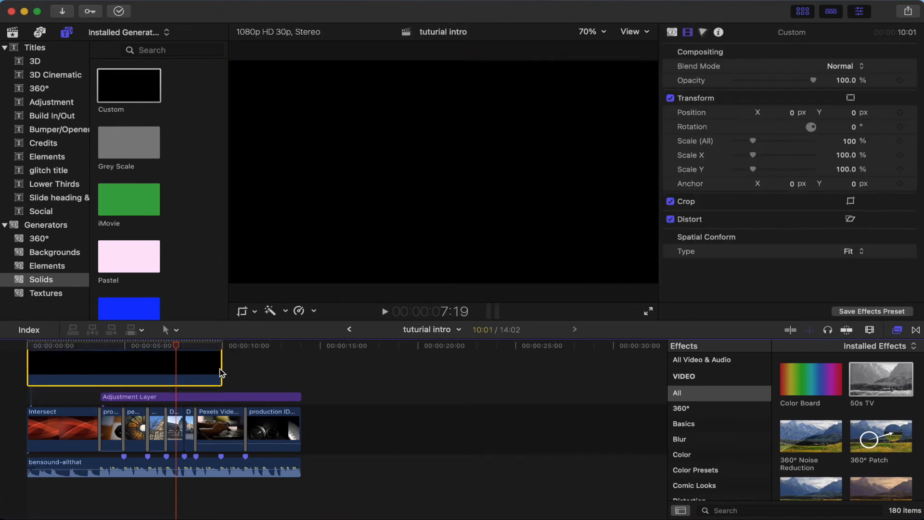
left_click_drag(222, 366, 300, 367)
- Colour the Custom solid blue, about RGB 6, 49, 192, and set its blend mode to Overlay
left_click(864, 68)
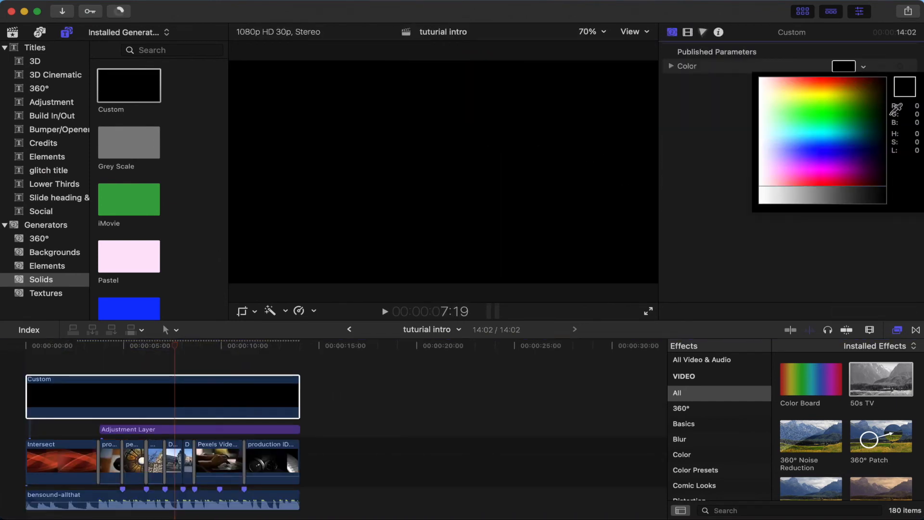
left_click_drag(885, 114, 850, 152)
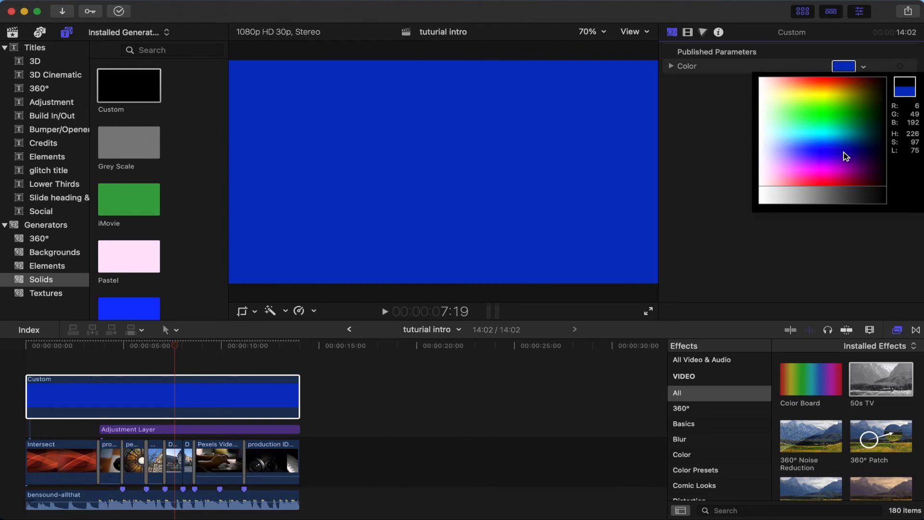
key("Escape")
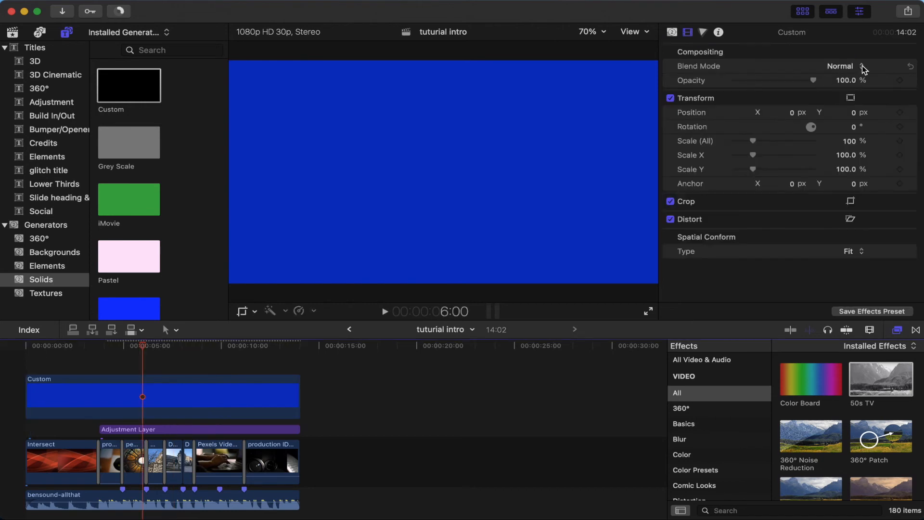
left_click(862, 67)
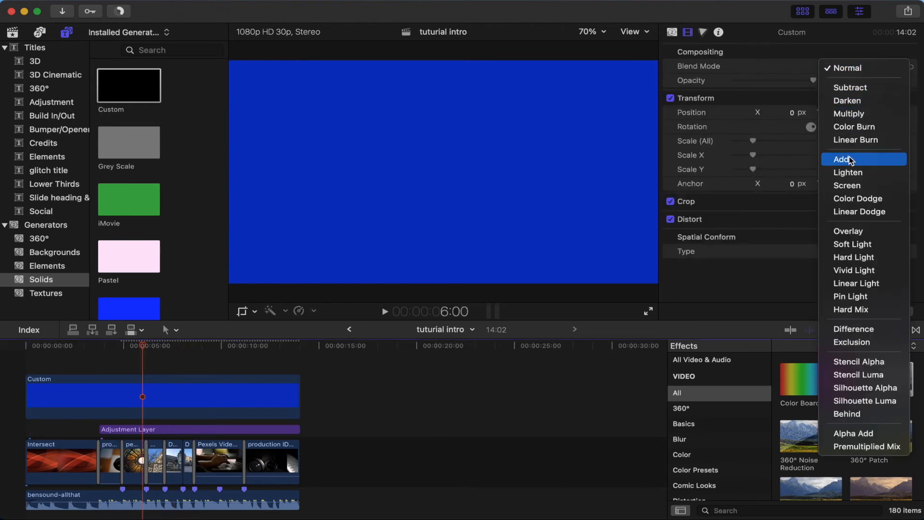
key("Escape")
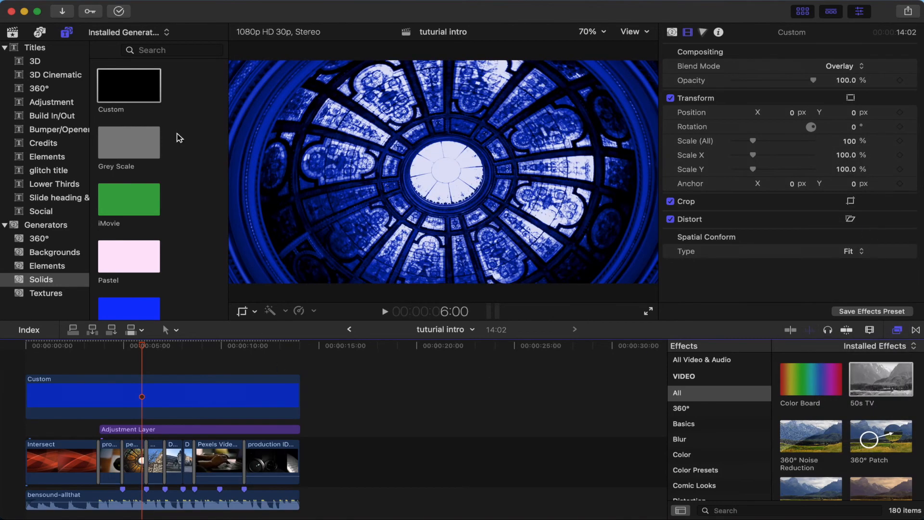
- Play the intro with the blue overlay and trim the end of the Custom solid slightly to match the clips
left_click(68, 462)
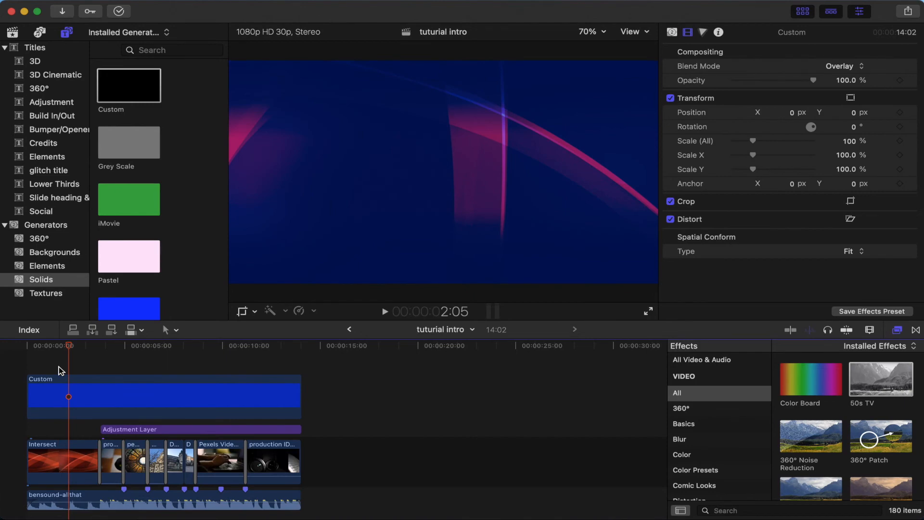
key("space")
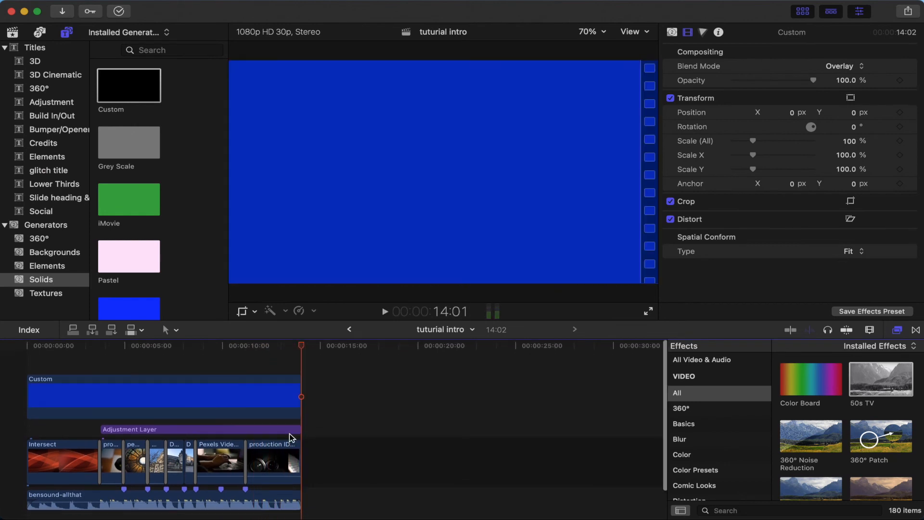
left_click_drag(300, 410, 299, 410)
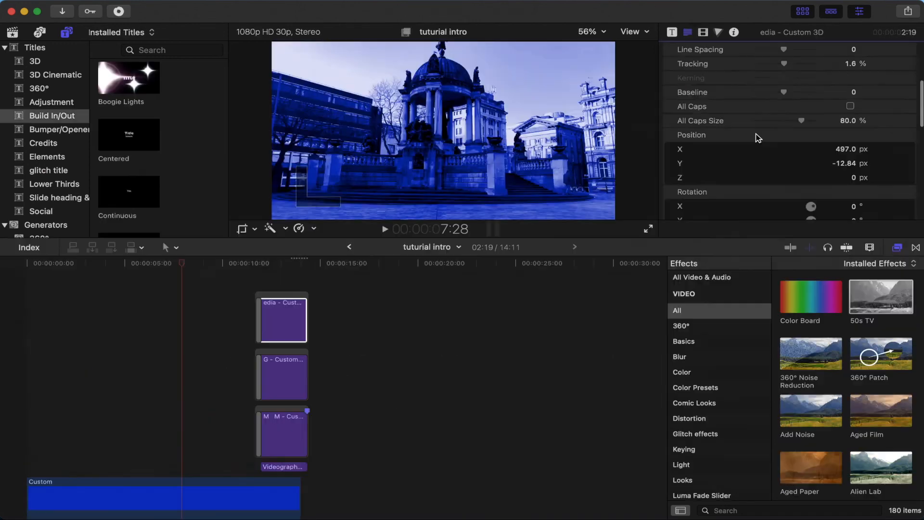
- Review the position, rotation and scale settings and the published animation parameters of the "edia" Custom 3D title
scroll(755, 136, "down", 3)
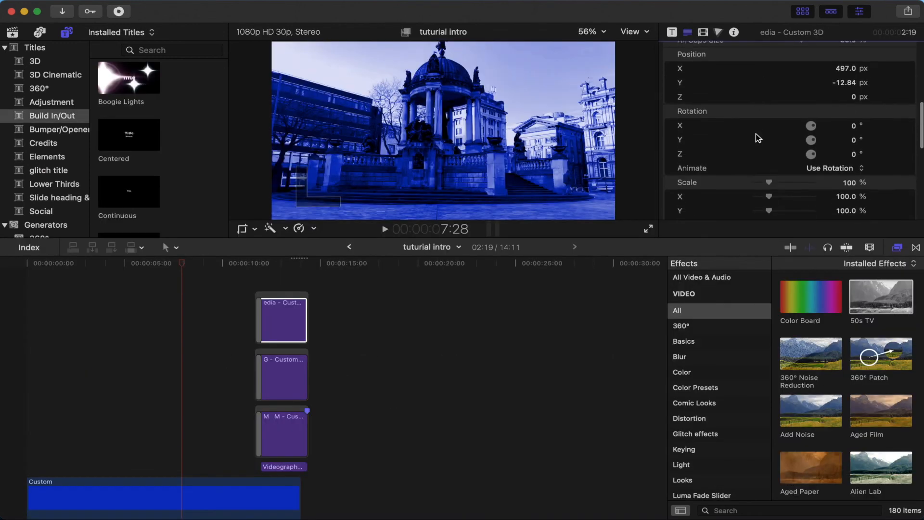
scroll(753, 130, "up", 6)
left_click(672, 33)
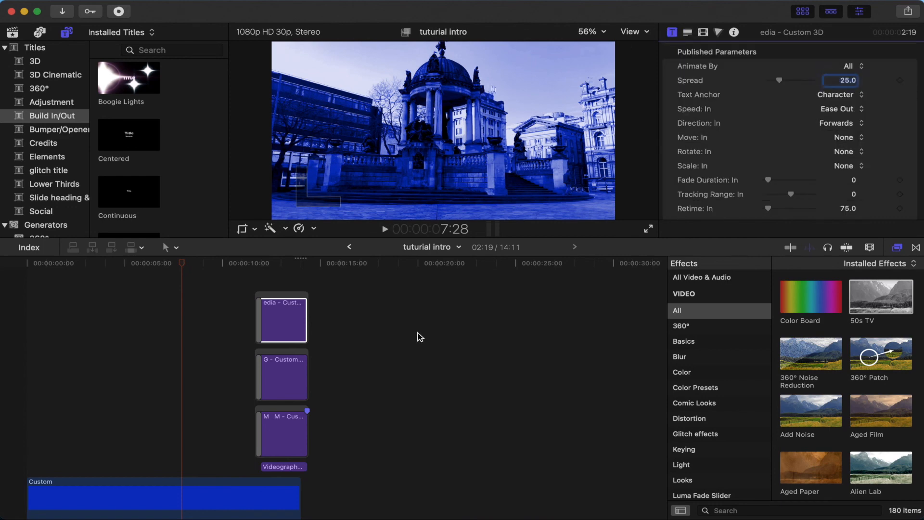
- Play the closing MGMedia title animation through to the end of the intro and return the playhead to just before the titles
left_click(261, 263)
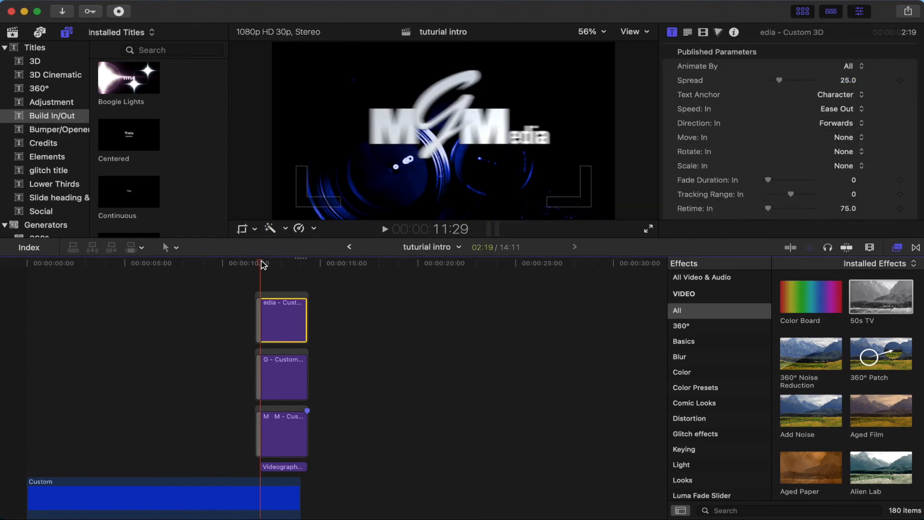
key("space")
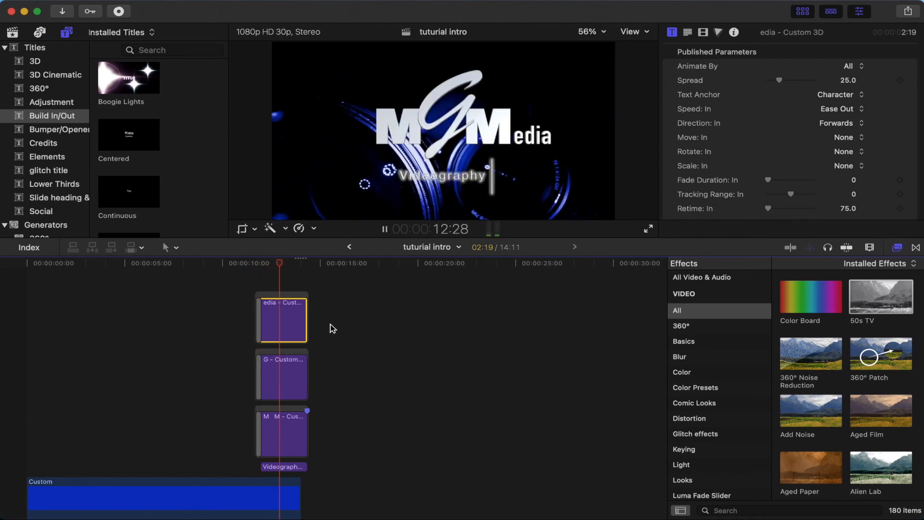
key("space")
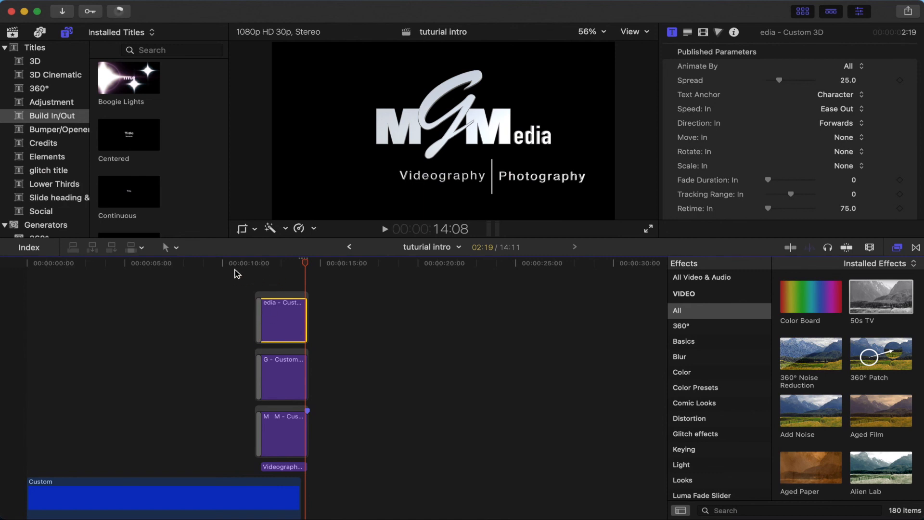
left_click(251, 262)
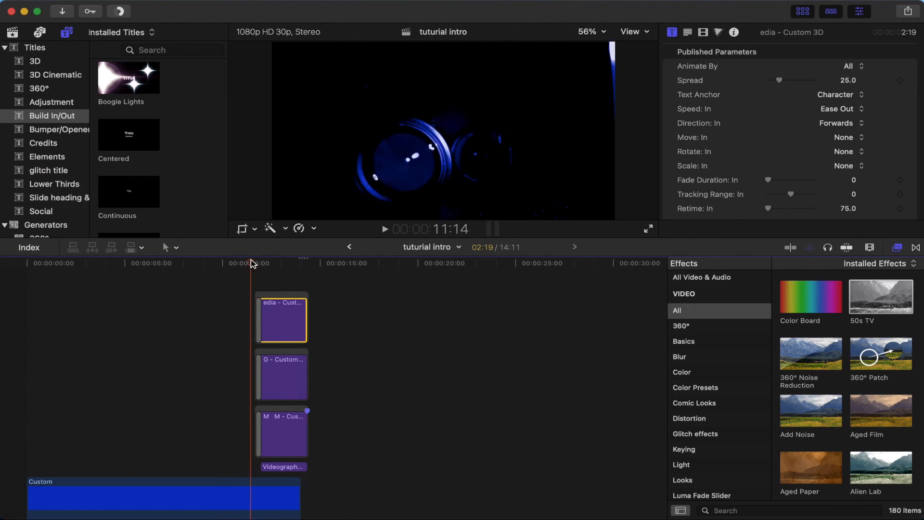